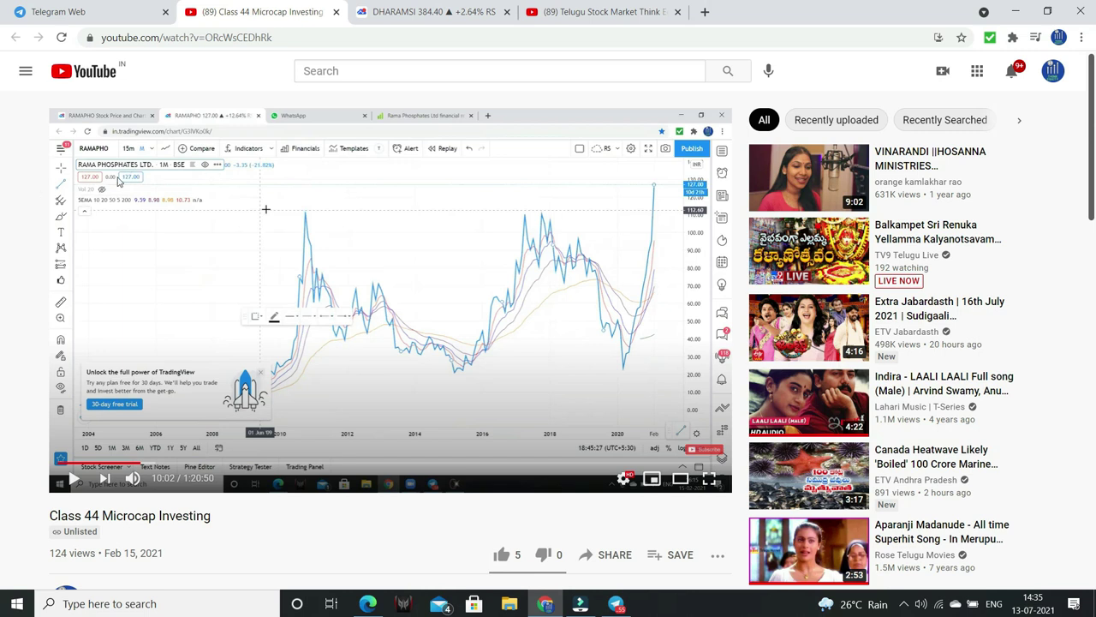
Open a new blank browser tab beside the class video paused at 10:02.
click(705, 12)
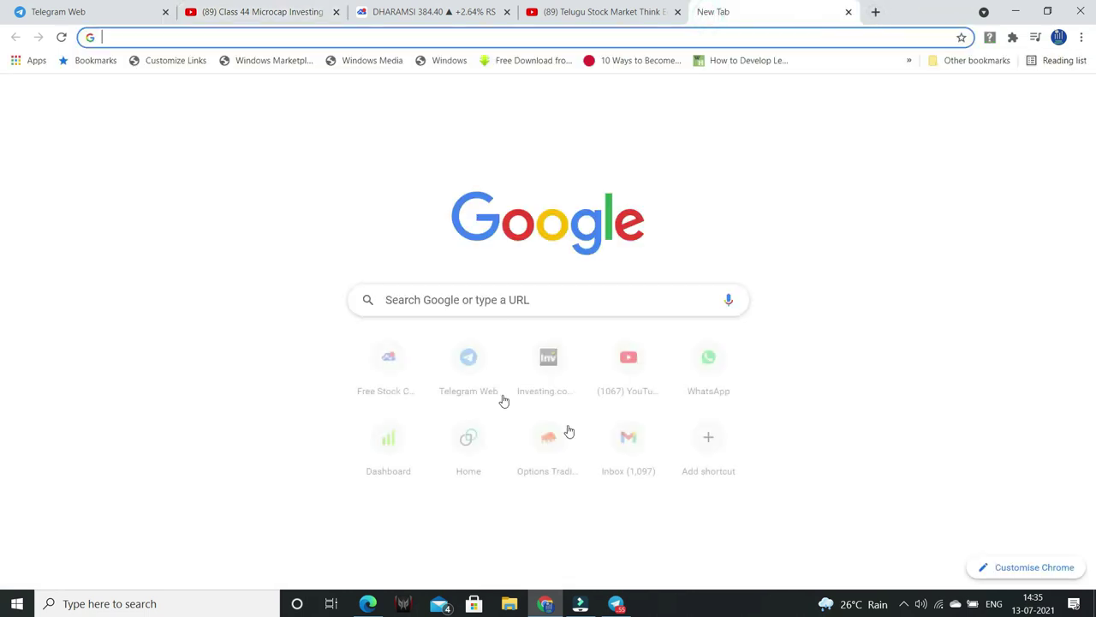
Search 'ram' on Screener.in, open the Rama Phosphates Ltd page, then return to the class video.
click(389, 444)
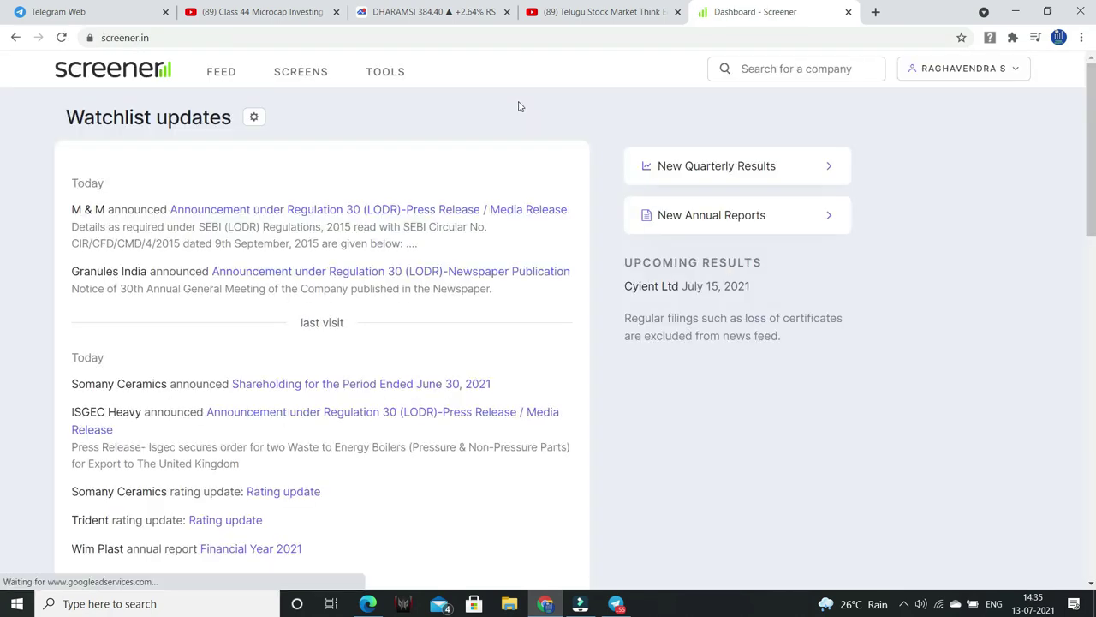
click(745, 70)
text(rama)
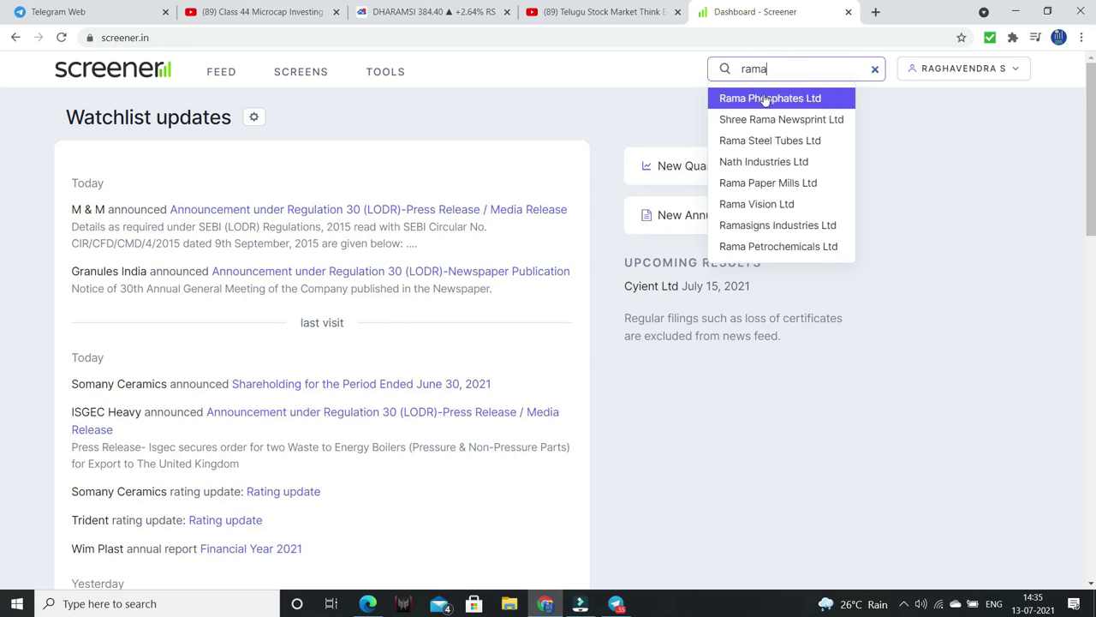
click(767, 99)
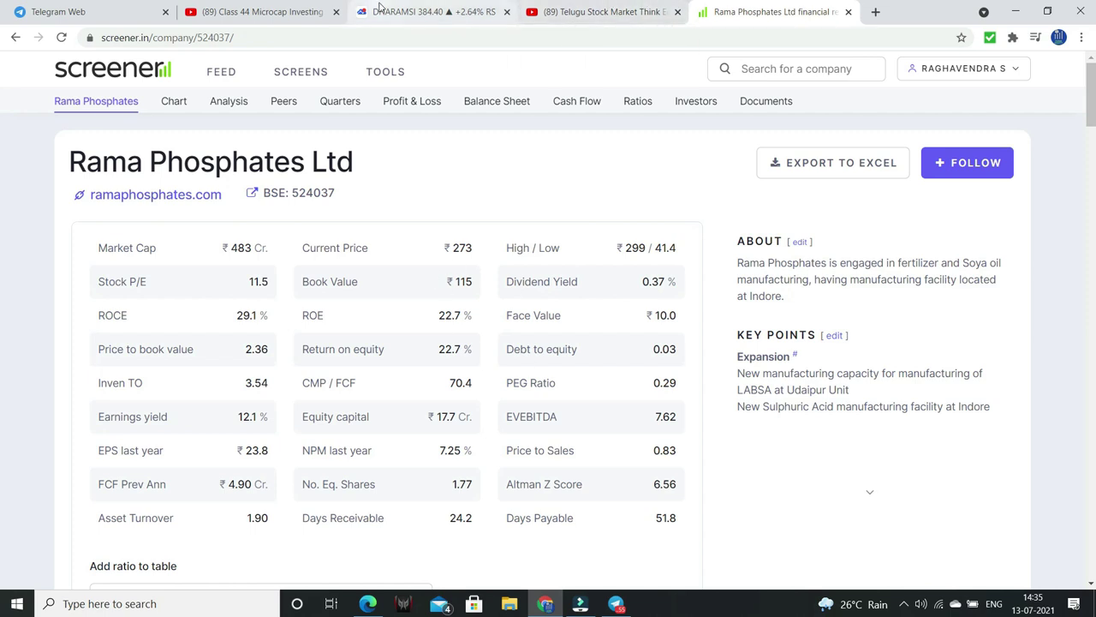
click(256, 12)
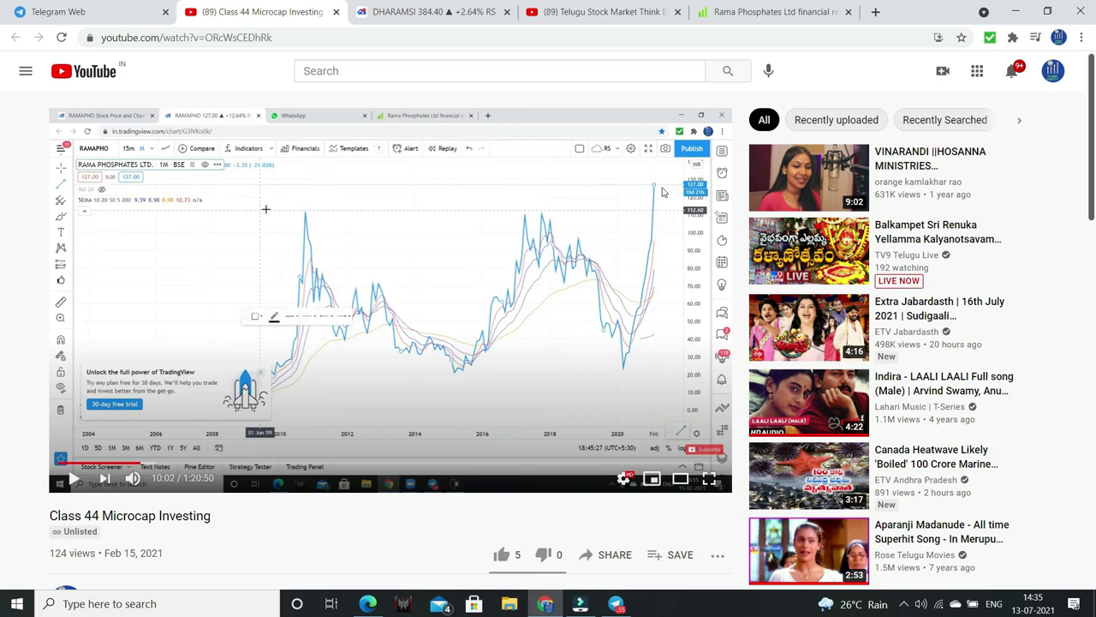
Check the Rama Phosphates figures, then skip the class video ahead to 31:02 on Eldeco Housing.
click(749, 10)
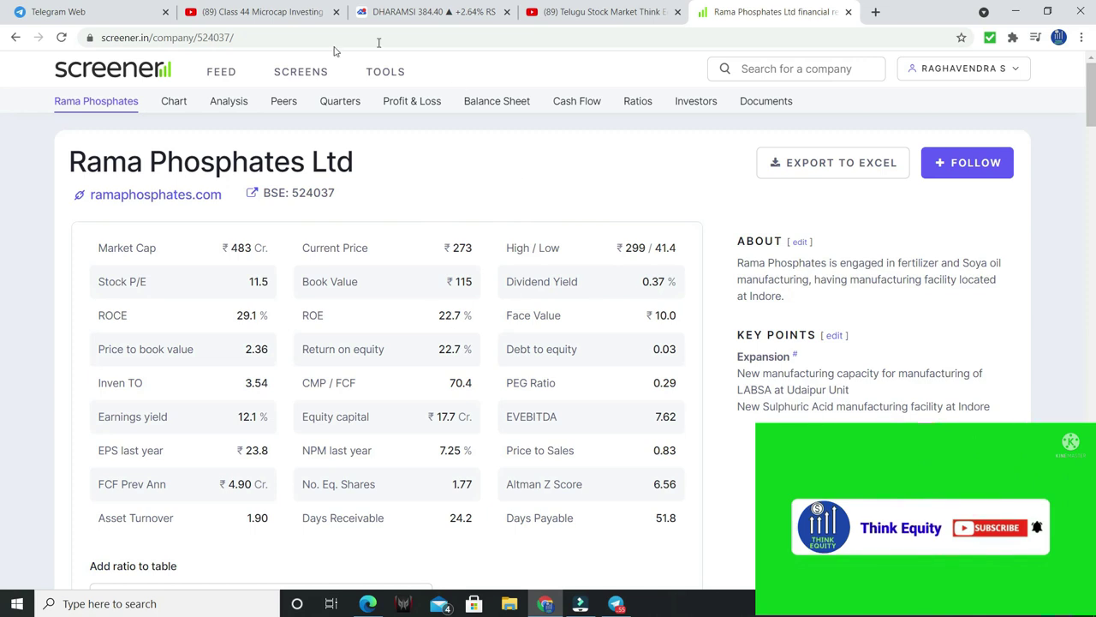
click(237, 11)
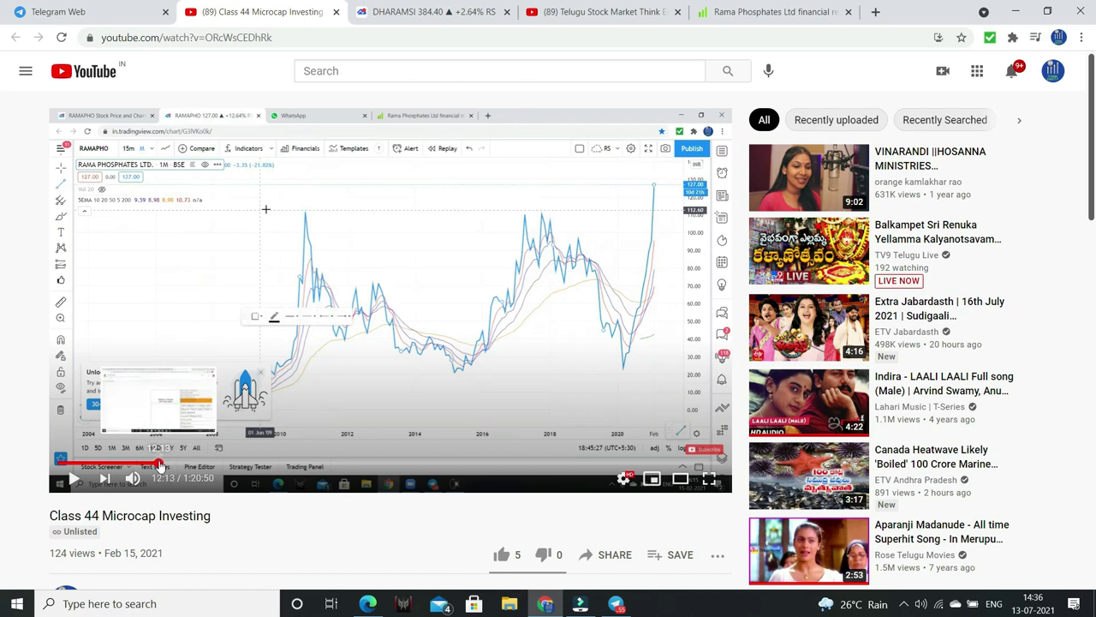
click(155, 463)
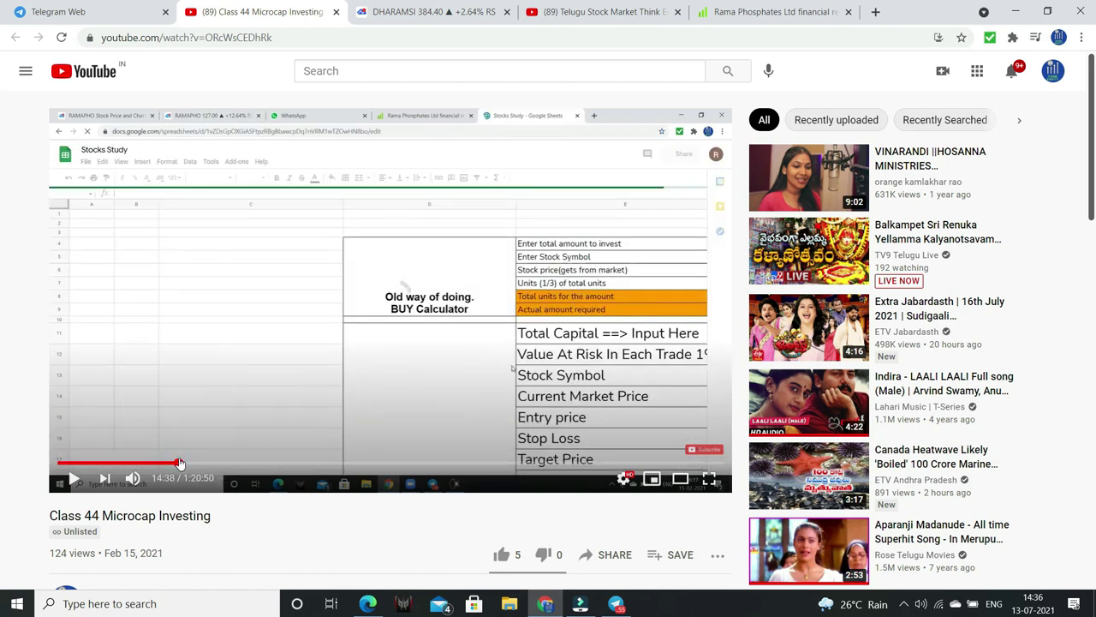
click(180, 464)
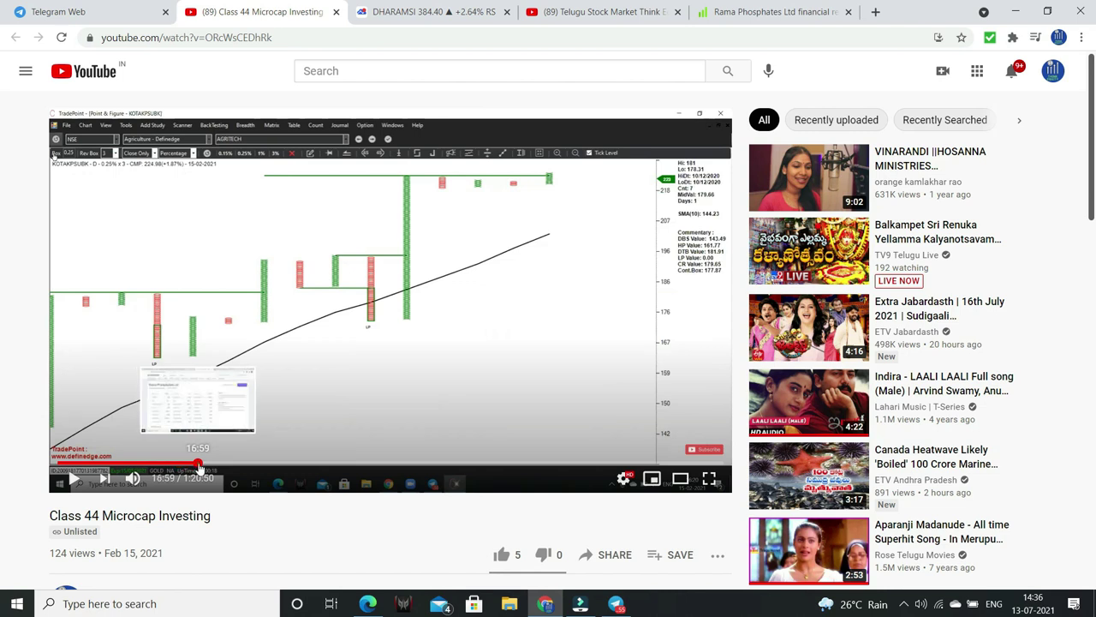
click(196, 465)
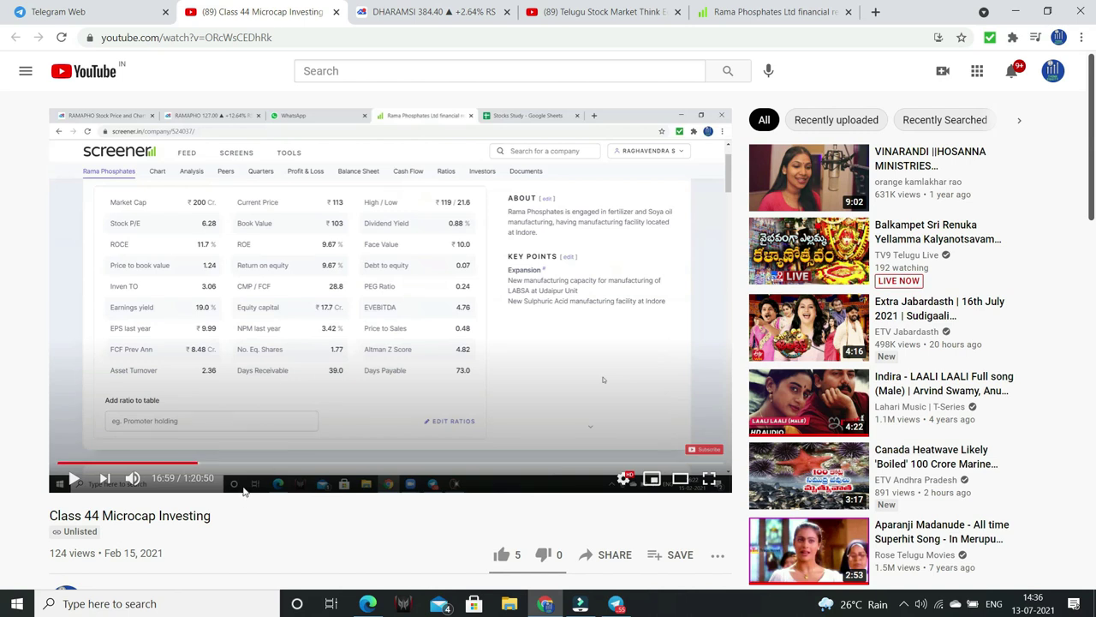
click(313, 463)
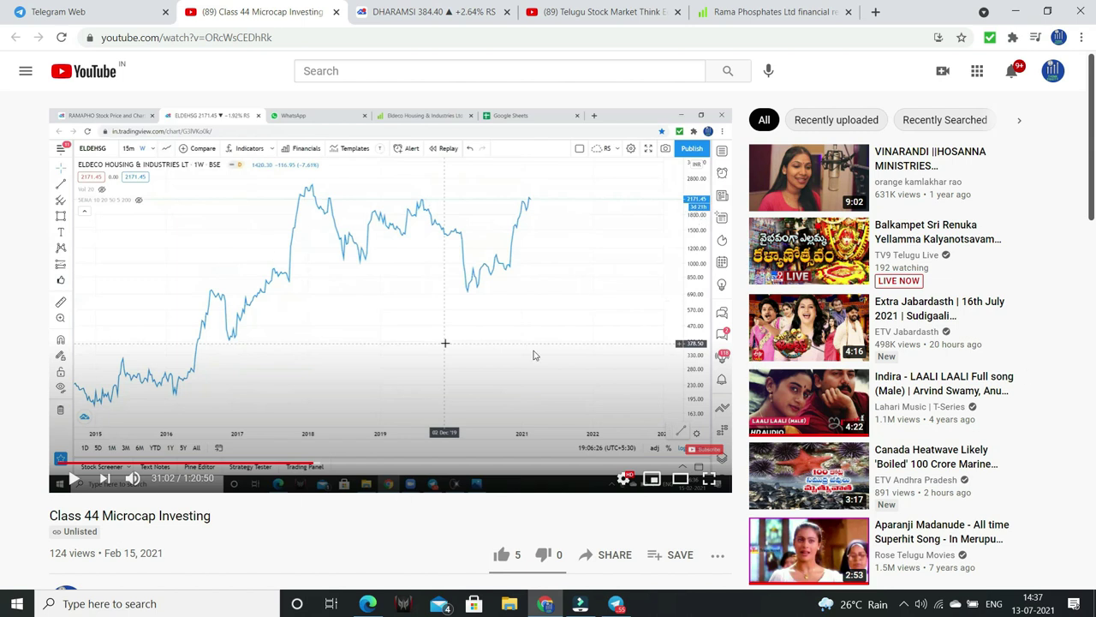
Search 'RAMA' in TradingView and load the RAMAPHO chart (306.00, +12.09%).
click(433, 7)
click(72, 68)
text(RAMA)
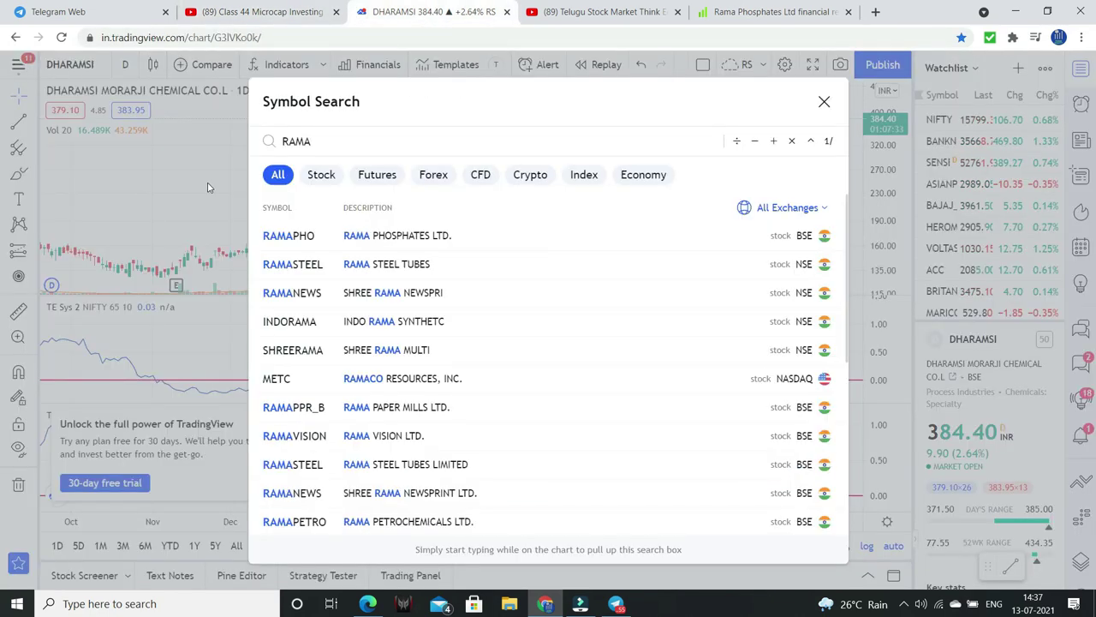
click(411, 226)
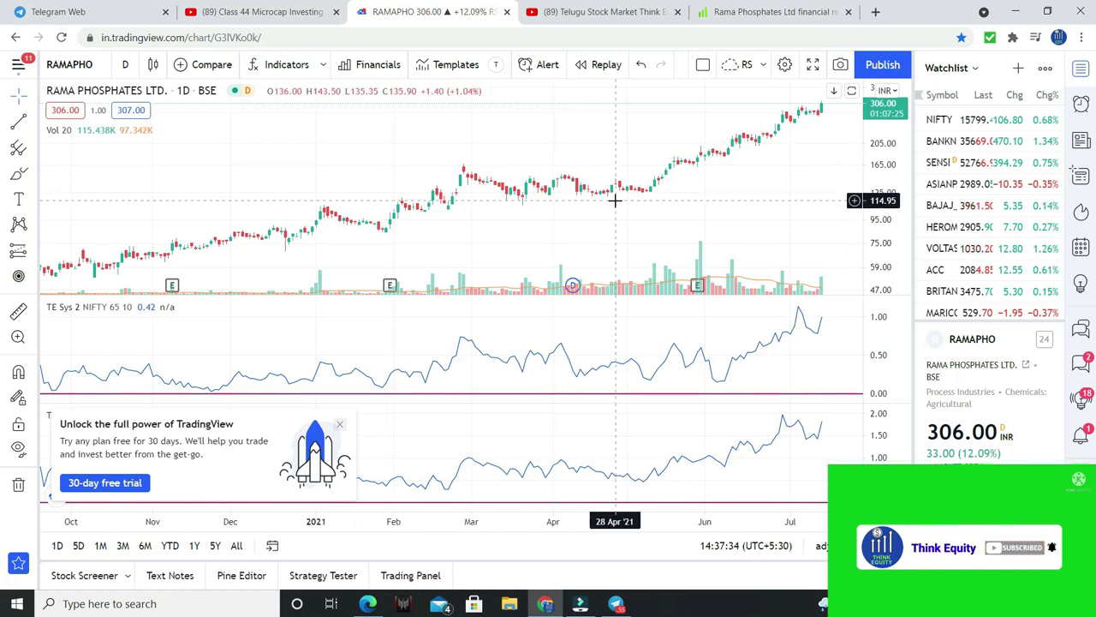
Compare the class video's Rama Phosphates chart at 16:59 with TradingView and the Screener page.
key(ctrl+shift+Tab)
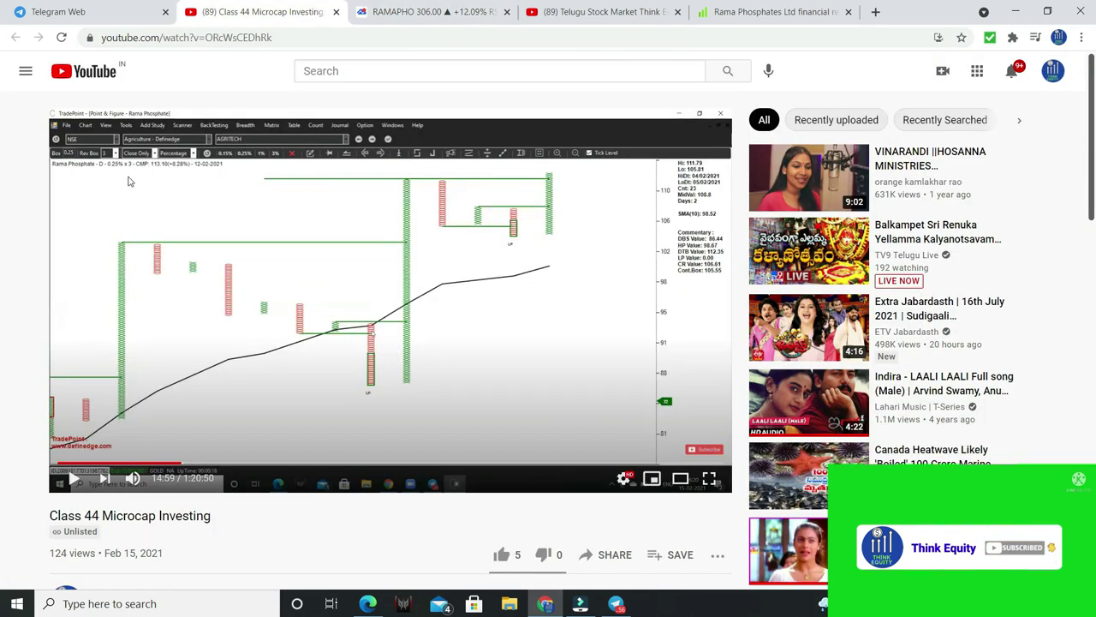
click(197, 464)
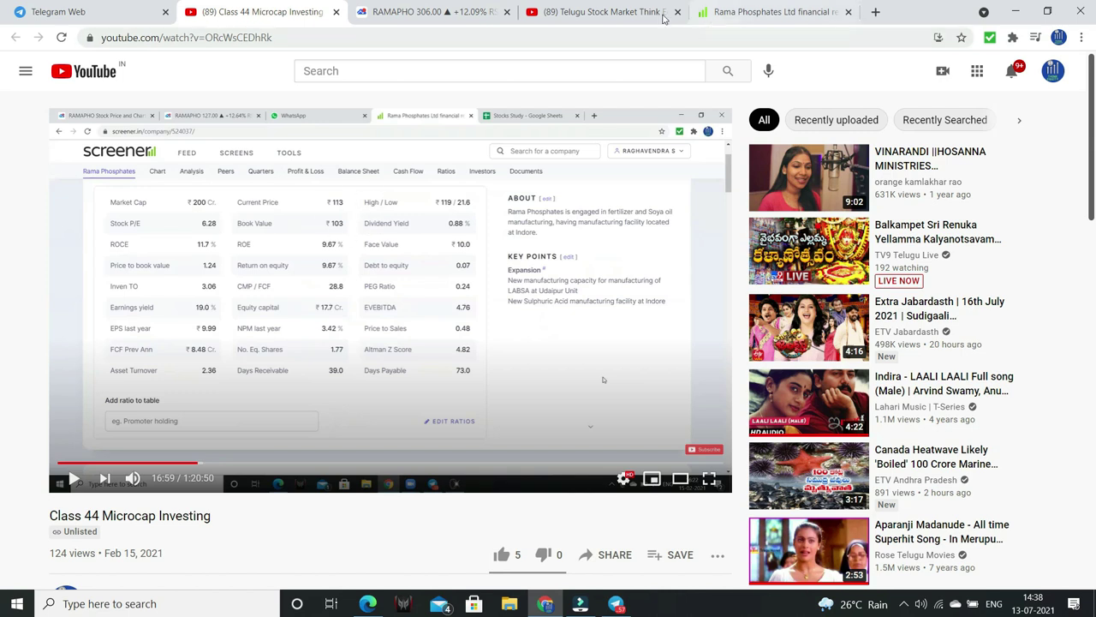
click(418, 15)
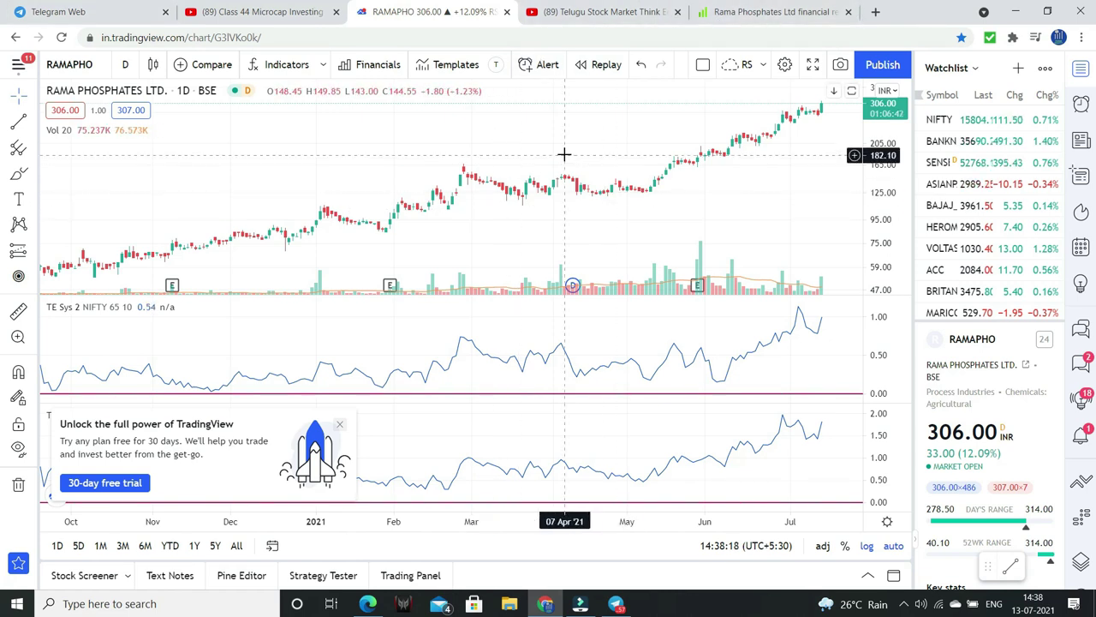
click(787, 14)
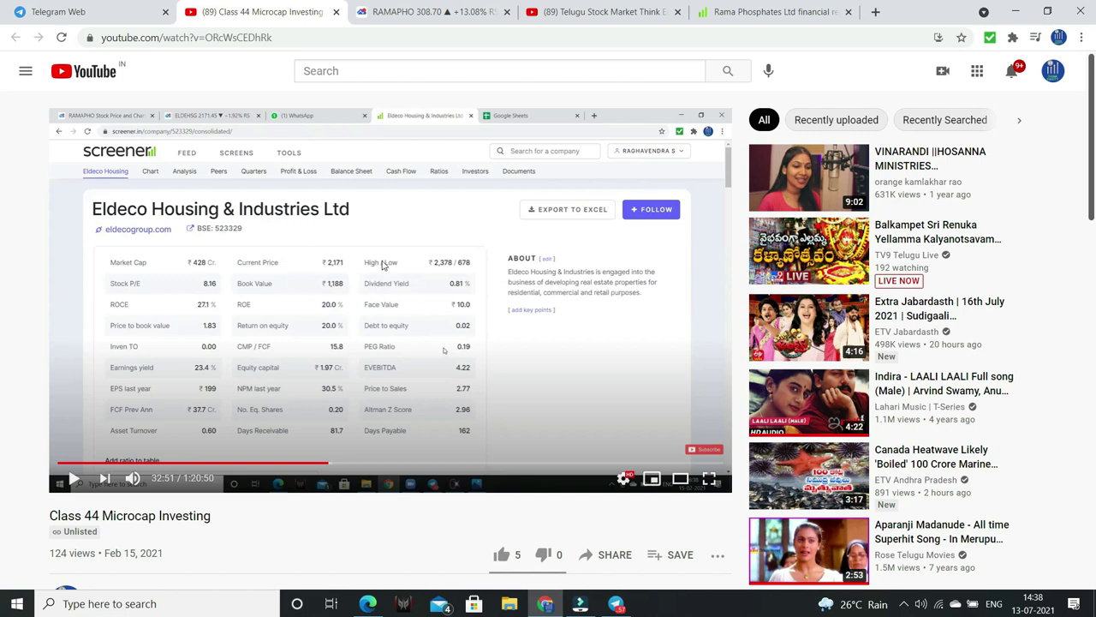
Measure a 590.40 (26.60%) price range on the Eldeco Housing chart from late May to the recent high.
click(462, 12)
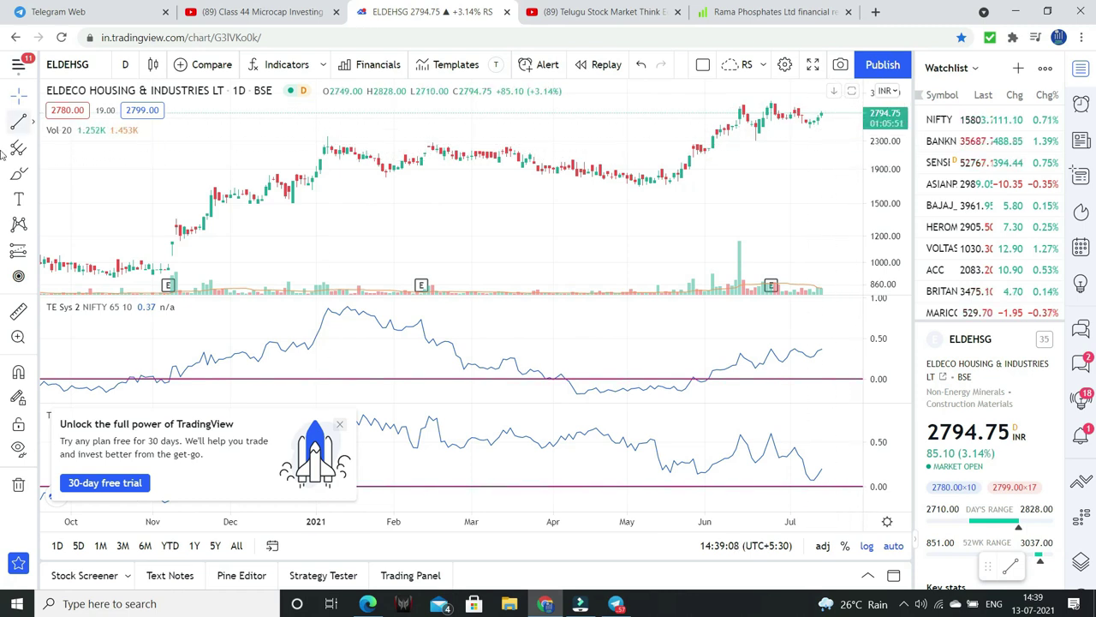
click(32, 250)
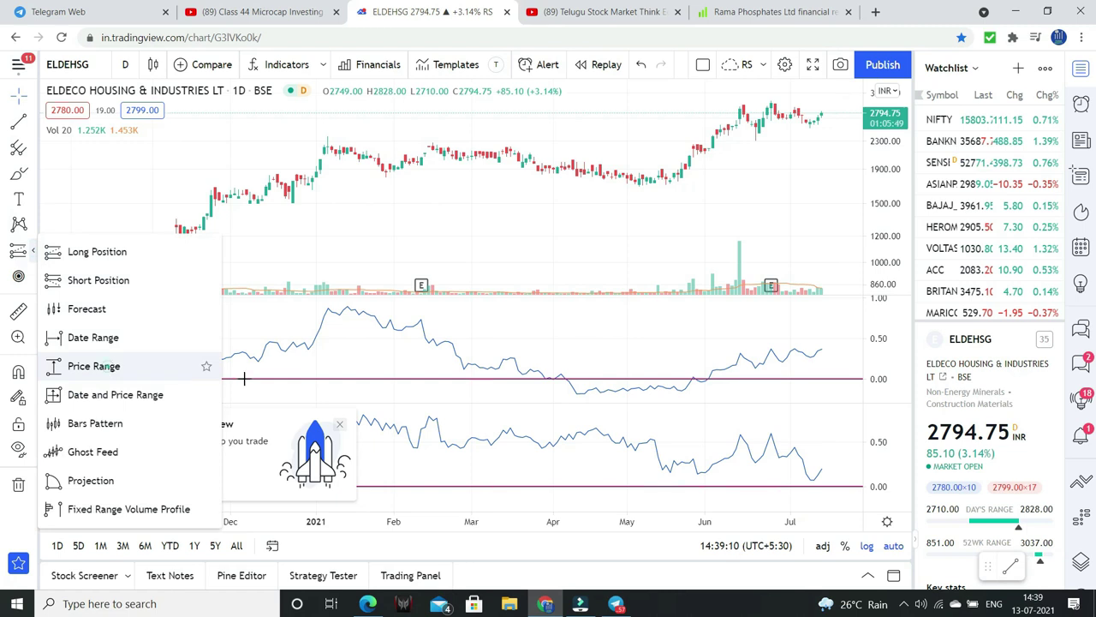
click(101, 366)
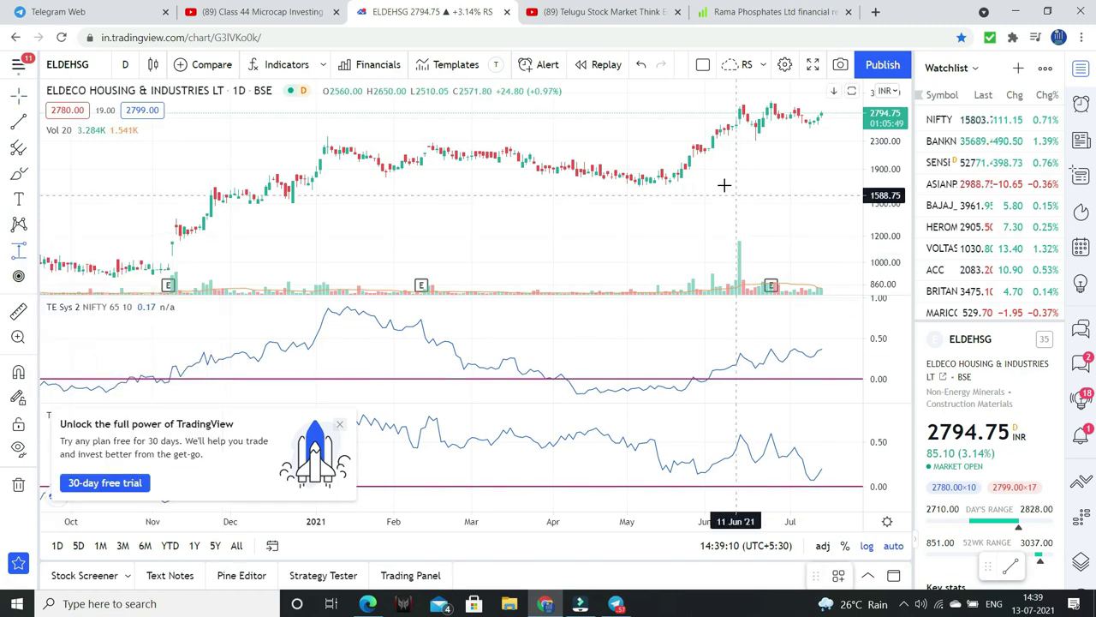
click(701, 147)
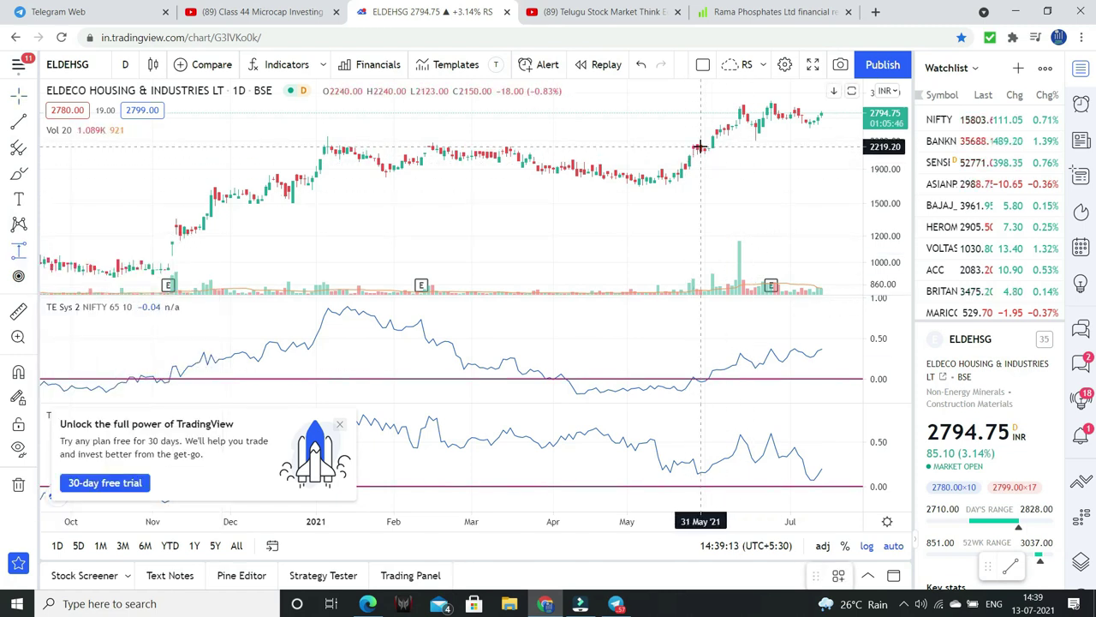
click(848, 110)
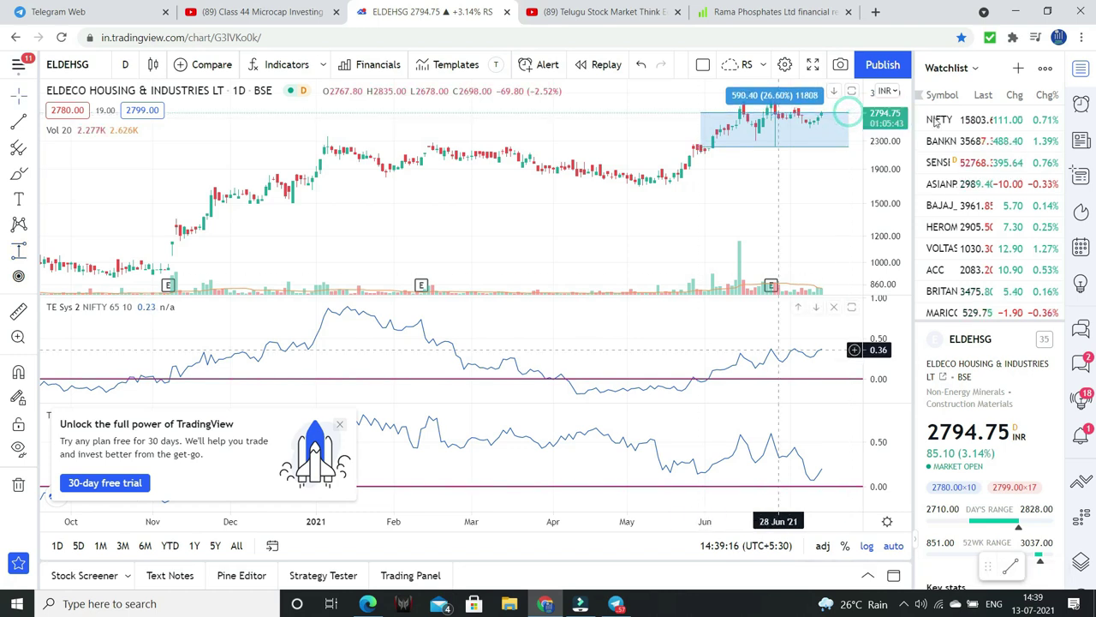
click(847, 109)
click(578, 235)
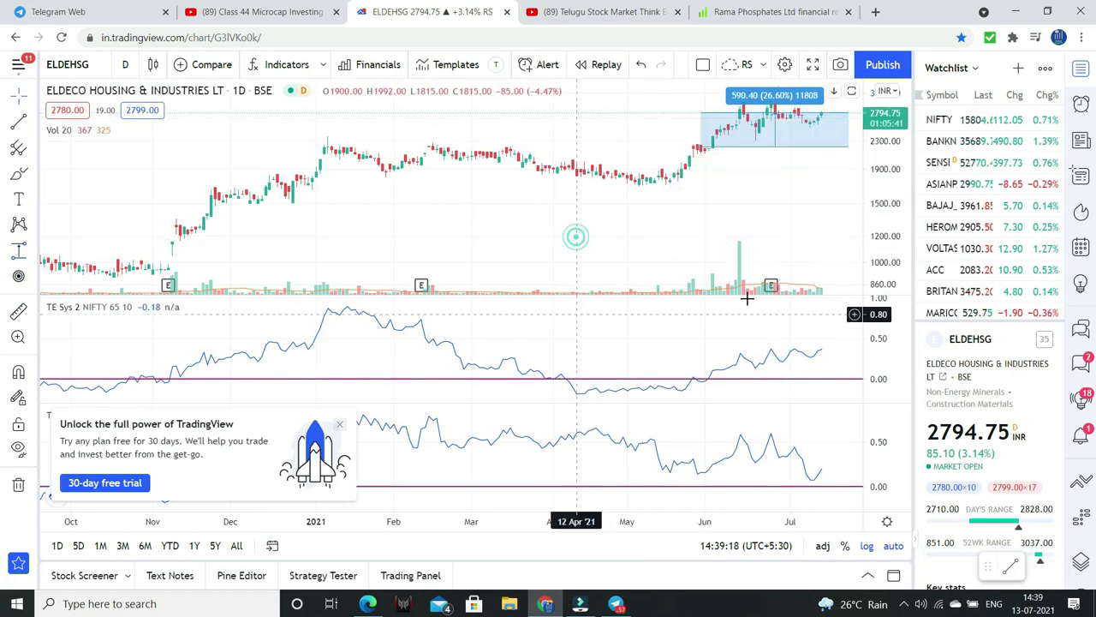
click(771, 12)
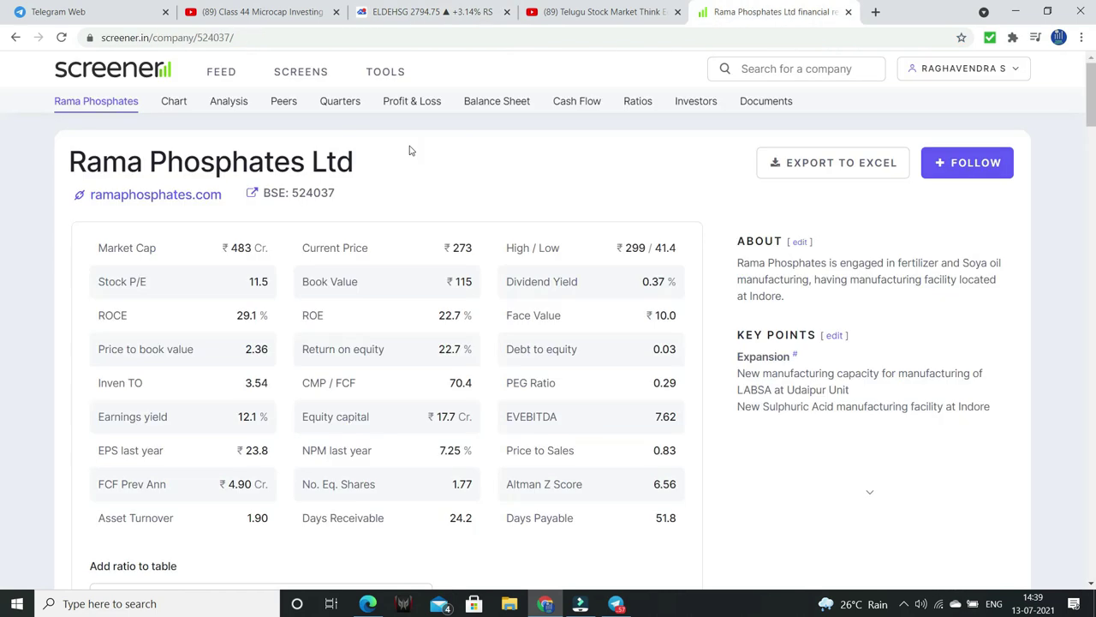
Search 'elec' on Screener.in and open the Eldeco Housing & Industries Ltd page (₹534 Cr).
click(796, 73)
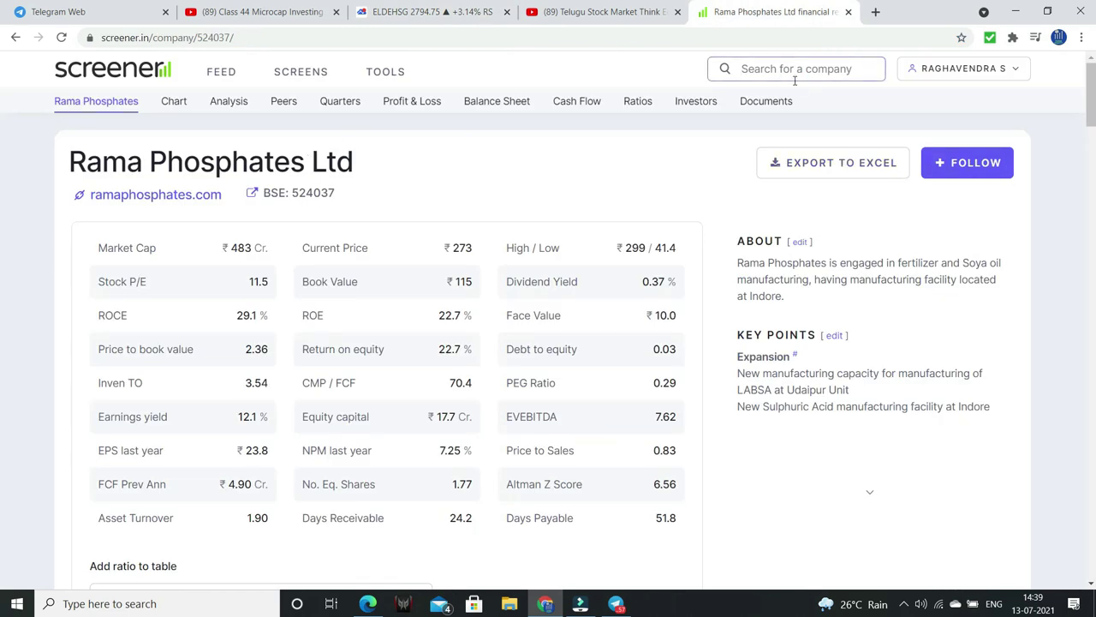
text(el)
text(ec)
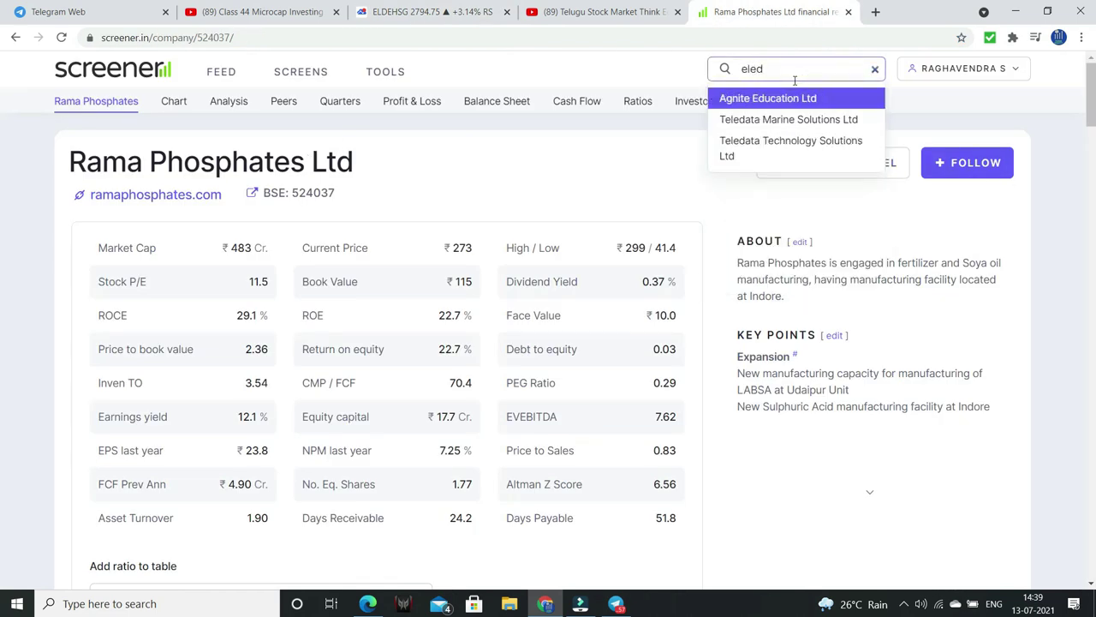
click(771, 98)
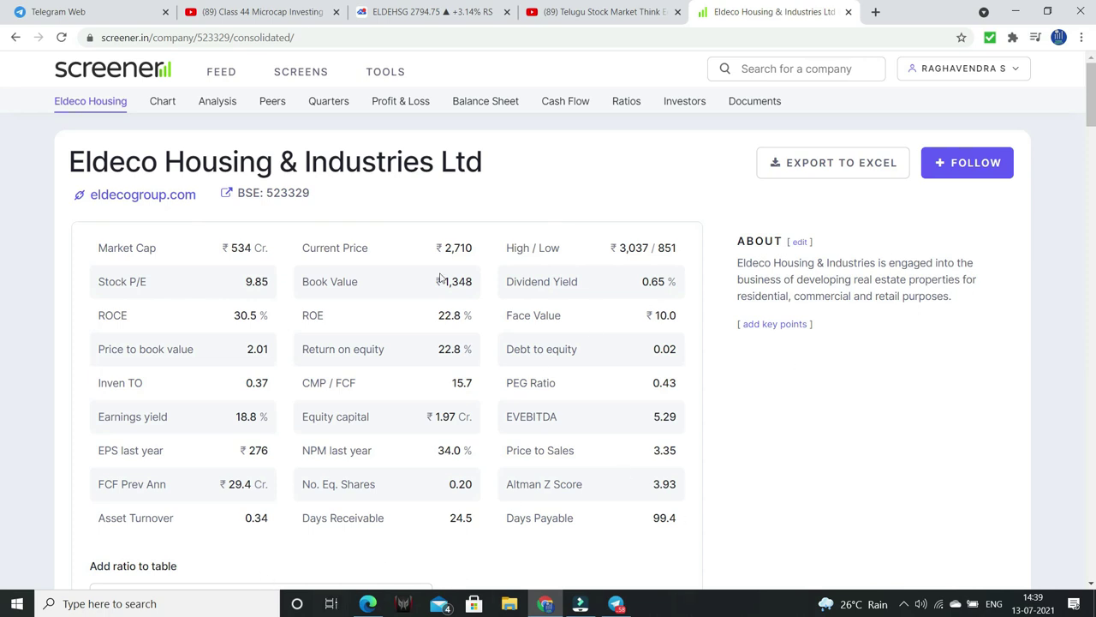
click(287, 7)
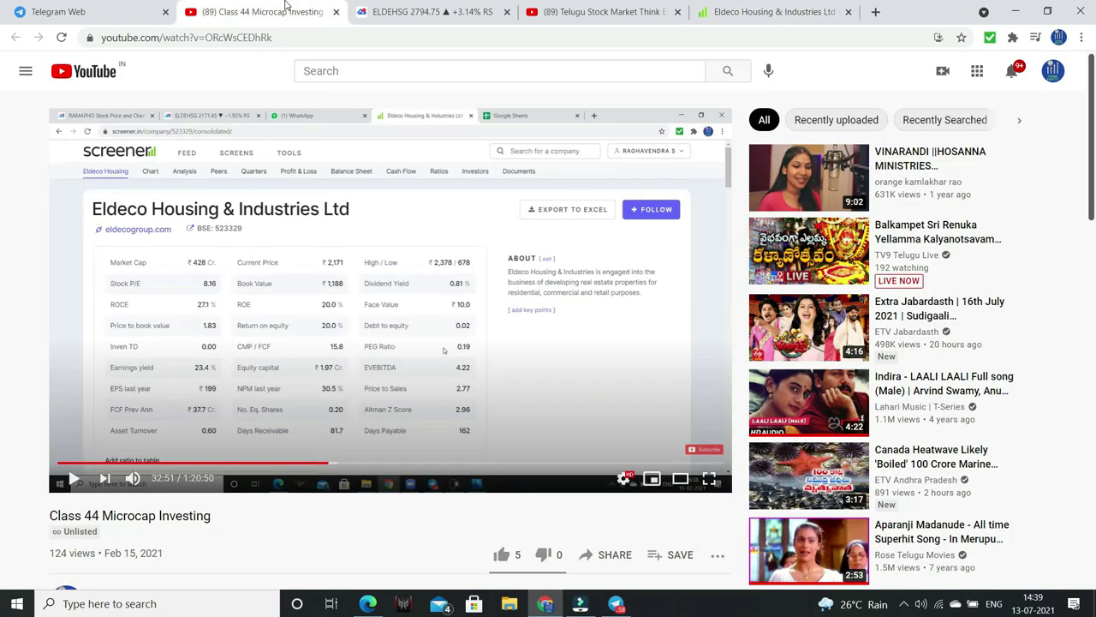
Find 'sak' in Windows Search and open SAKAR Healthcare.png (Buy @ 90-100, SL 77) in Photos.
click(227, 604)
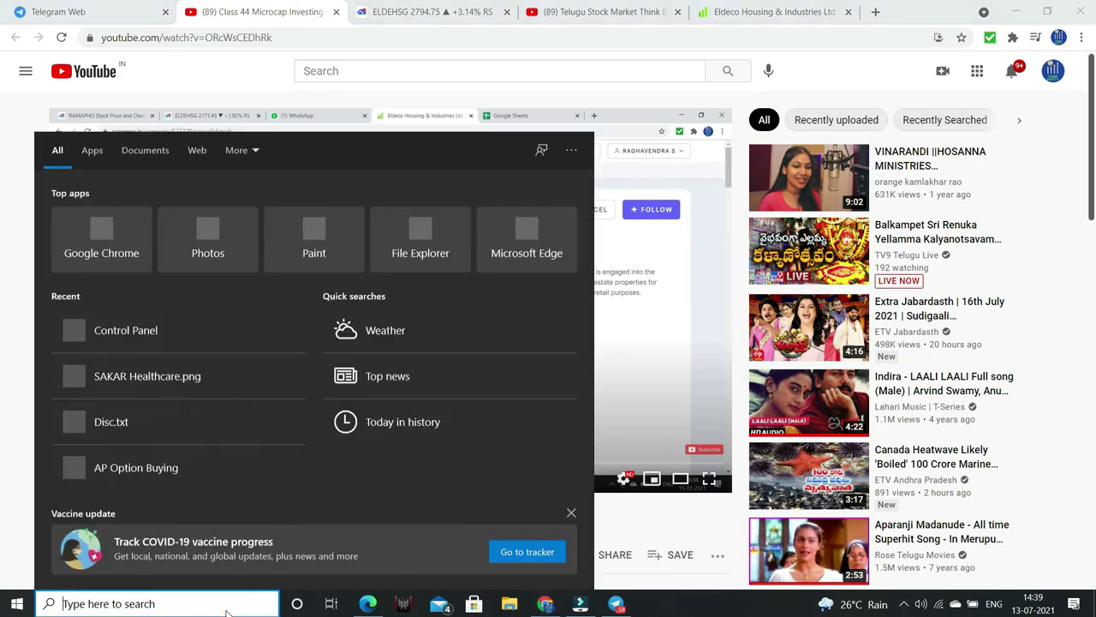
text(sak)
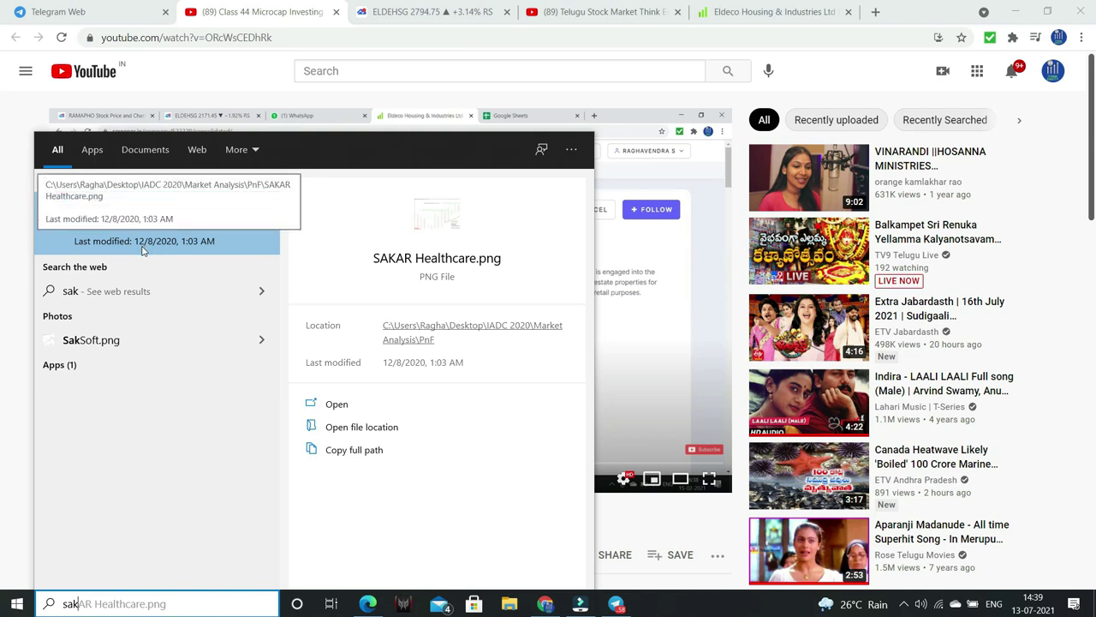
click(143, 246)
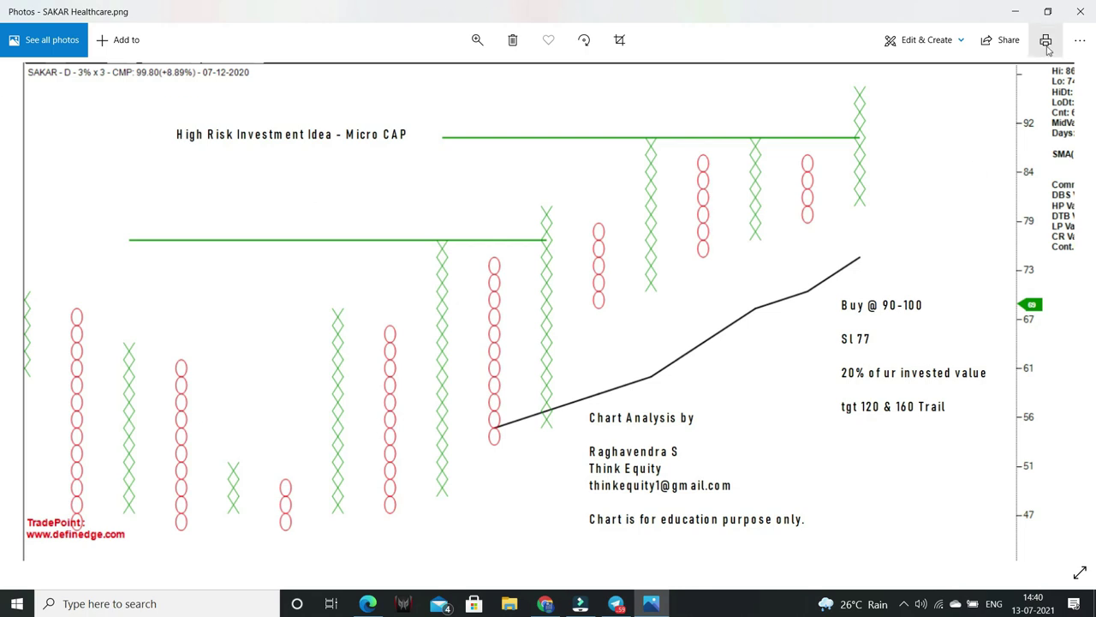
Compare the SAKAR chart image against the ELDEHSG TradingView chart, then minimise Photos.
click(1015, 11)
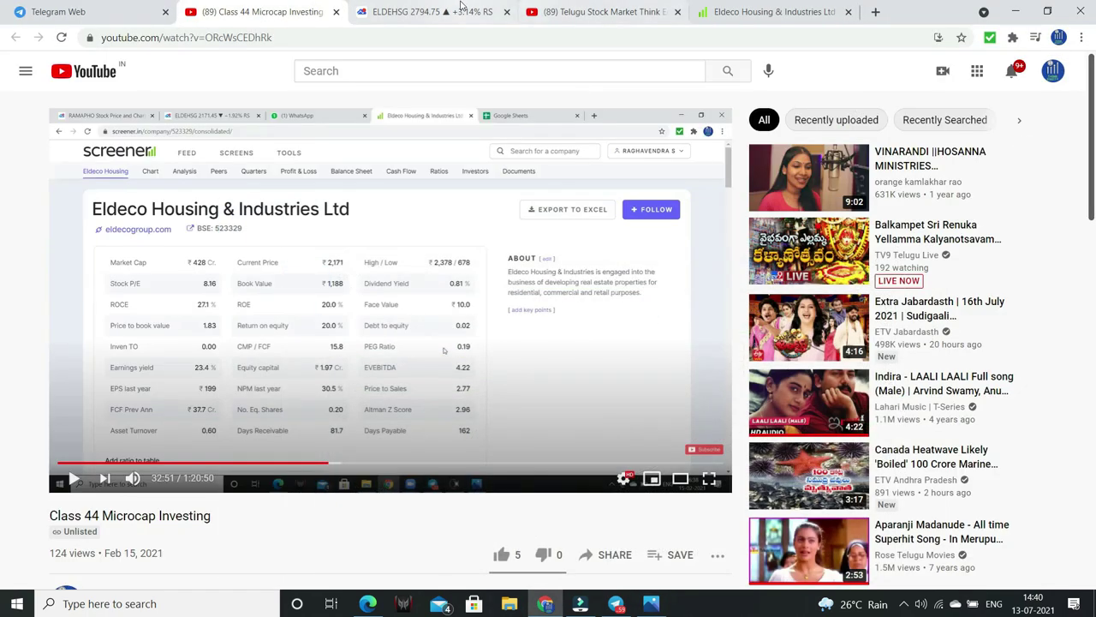
click(433, 11)
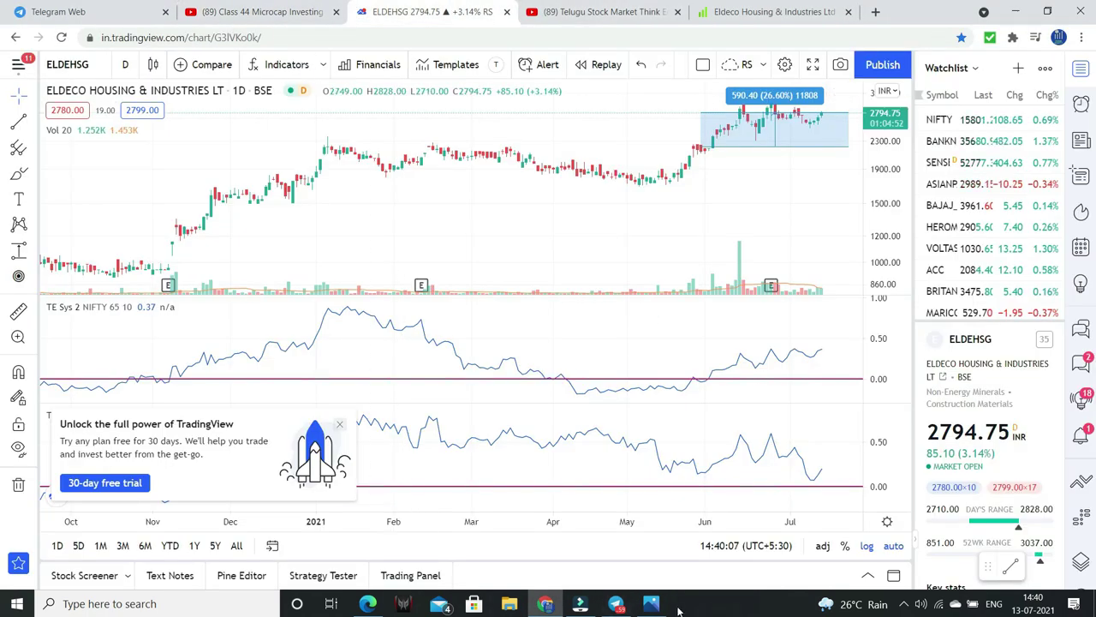
click(651, 603)
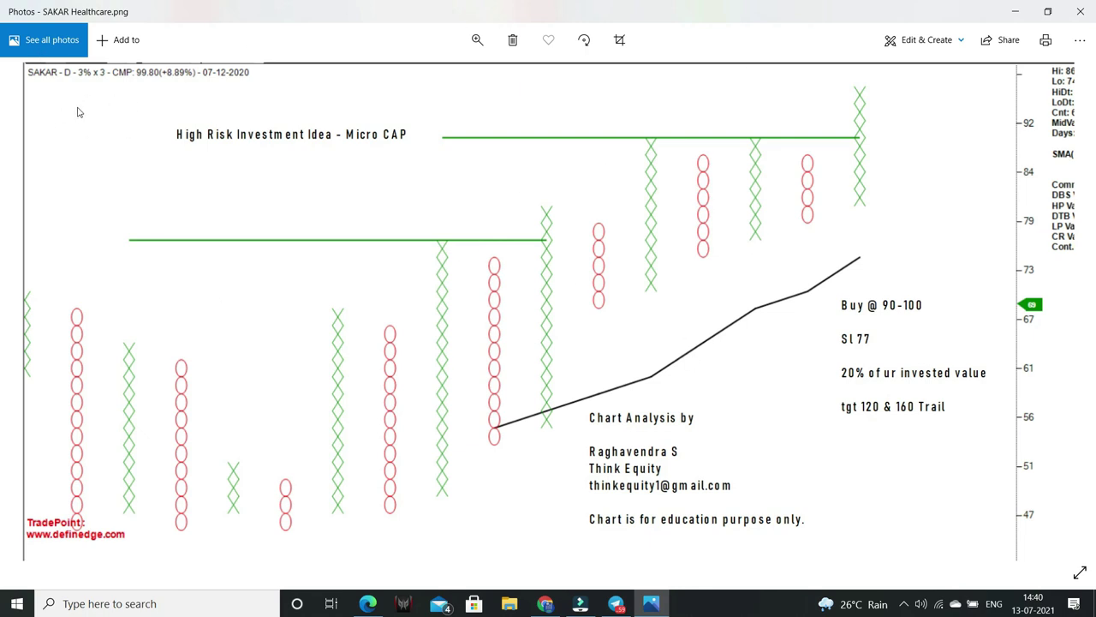
click(1015, 11)
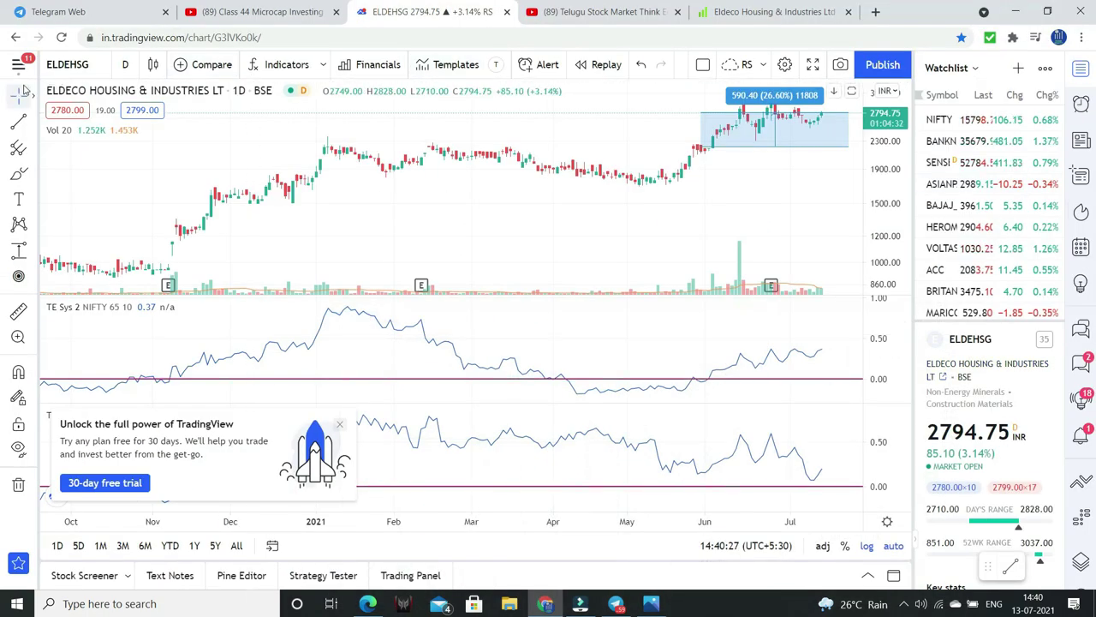
Load the SAKAR Healthcare NSE chart in TradingView (173.30, −0.43%), then return to the class video.
click(68, 67)
text(SAKAR)
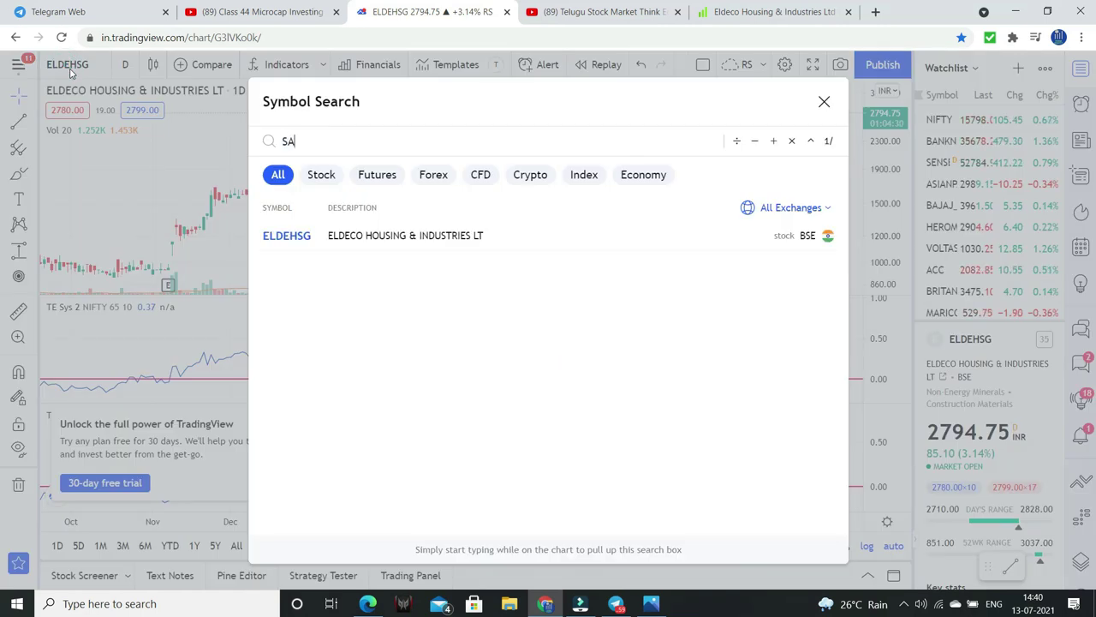
key(Return)
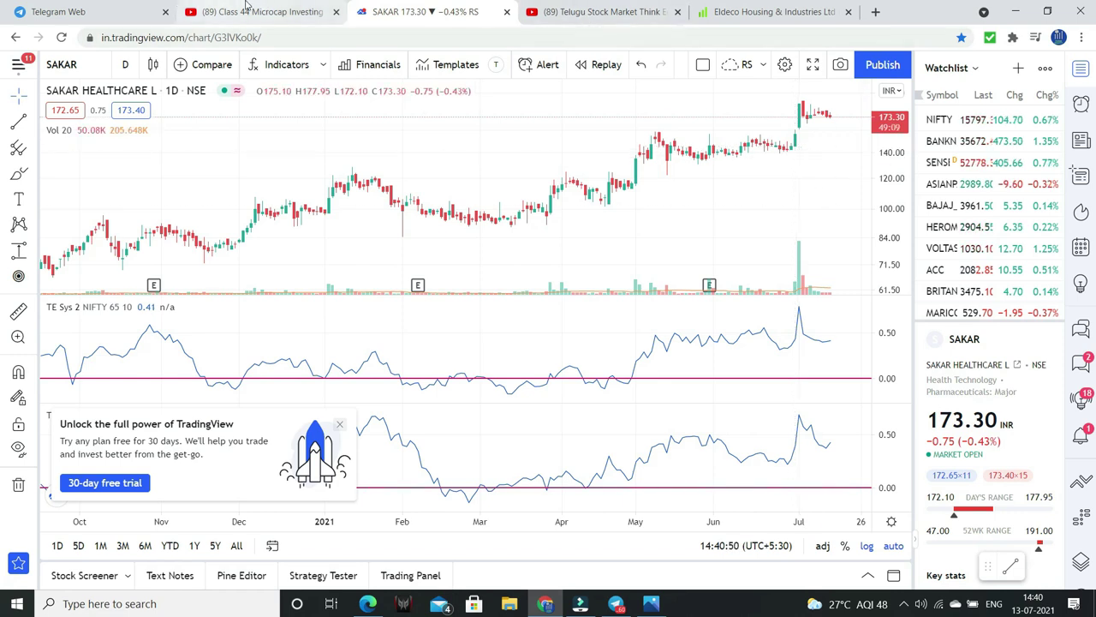
click(257, 12)
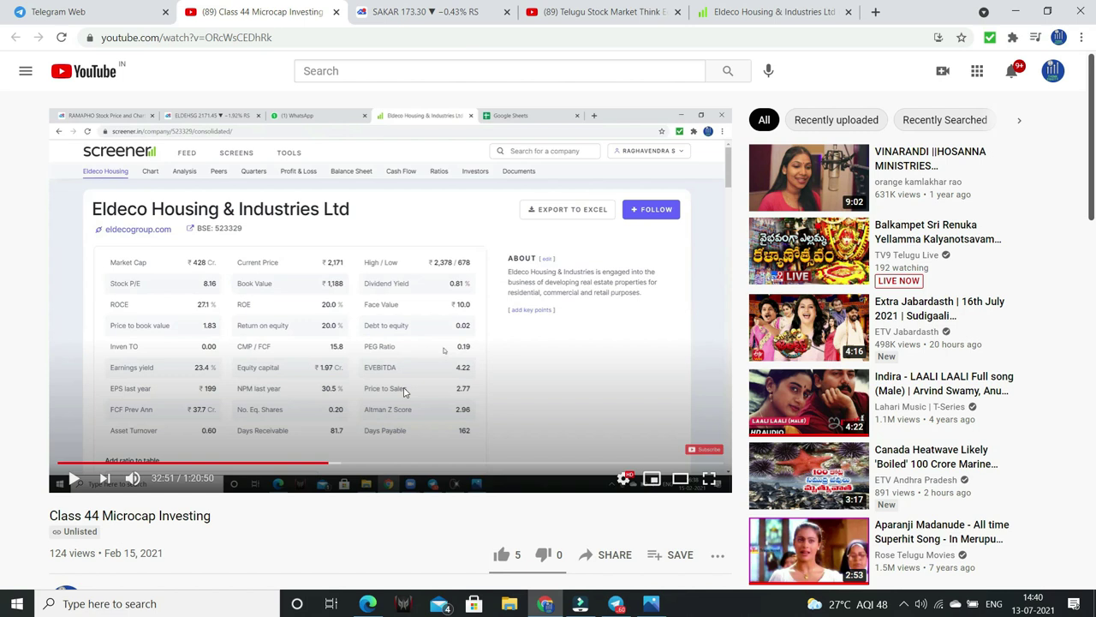
Skip the class video to Bilcare at 36:04 and load the BILCARE LTD chart in TradingView.
click(355, 463)
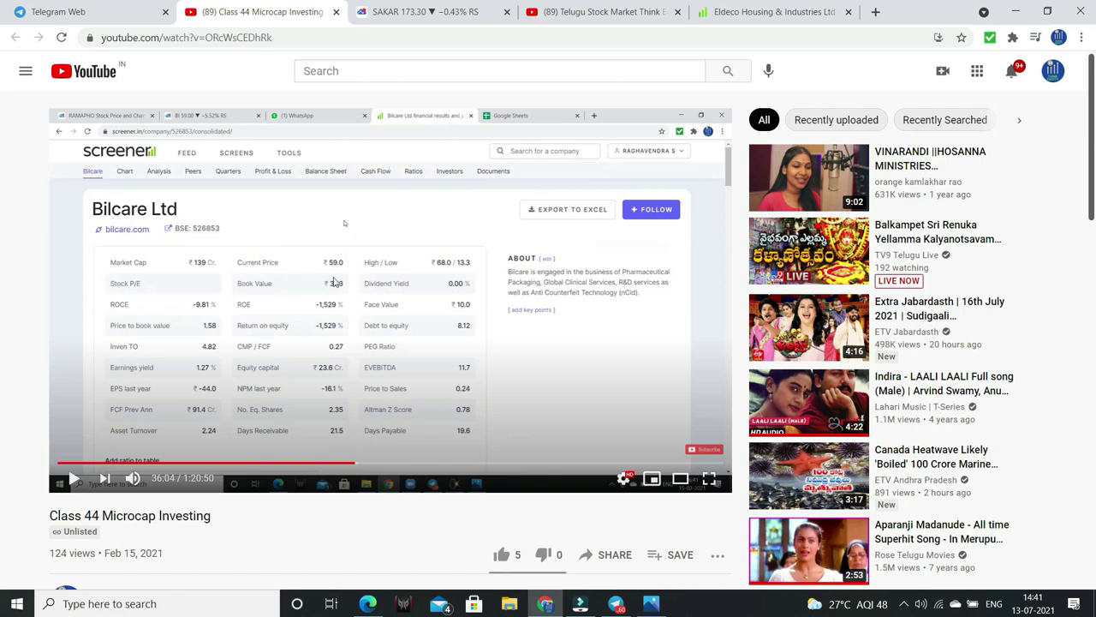
click(408, 9)
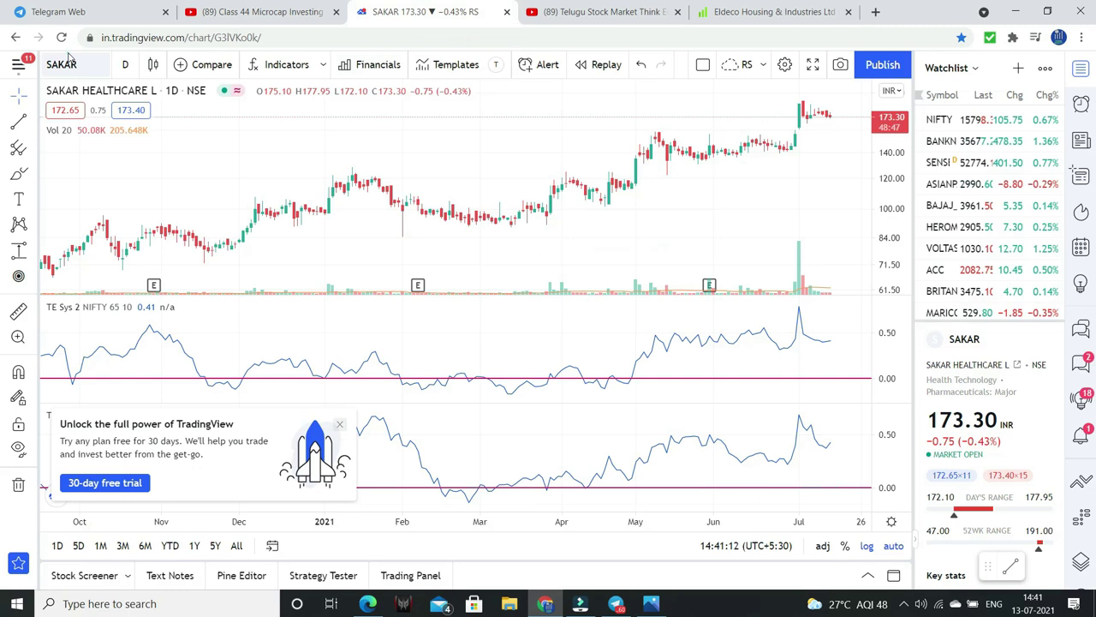
click(67, 62)
text(BIR)
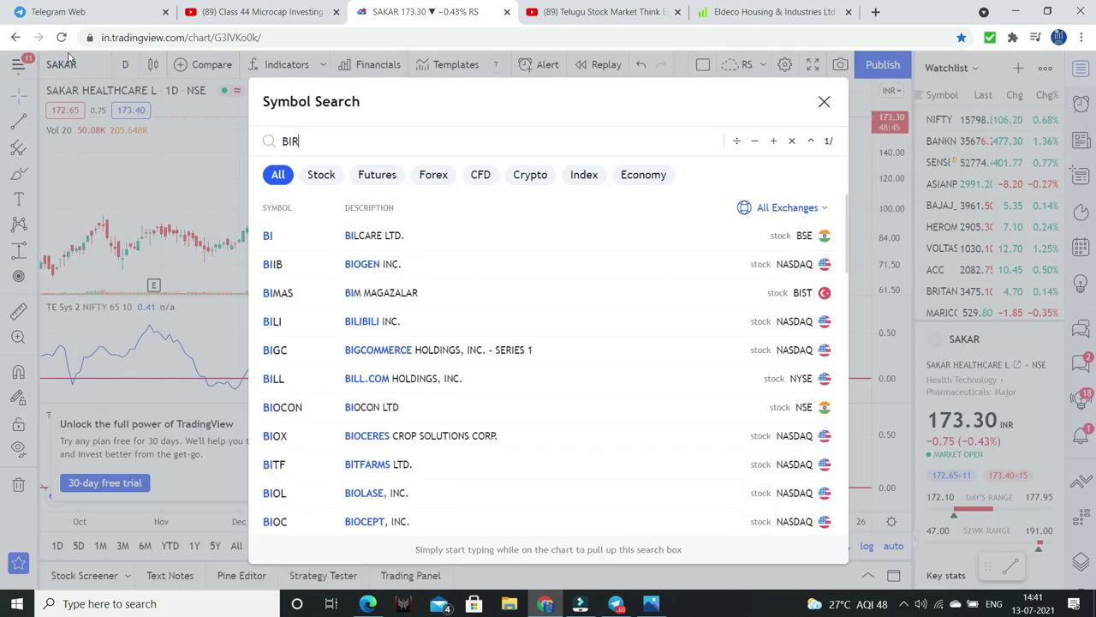
click(438, 241)
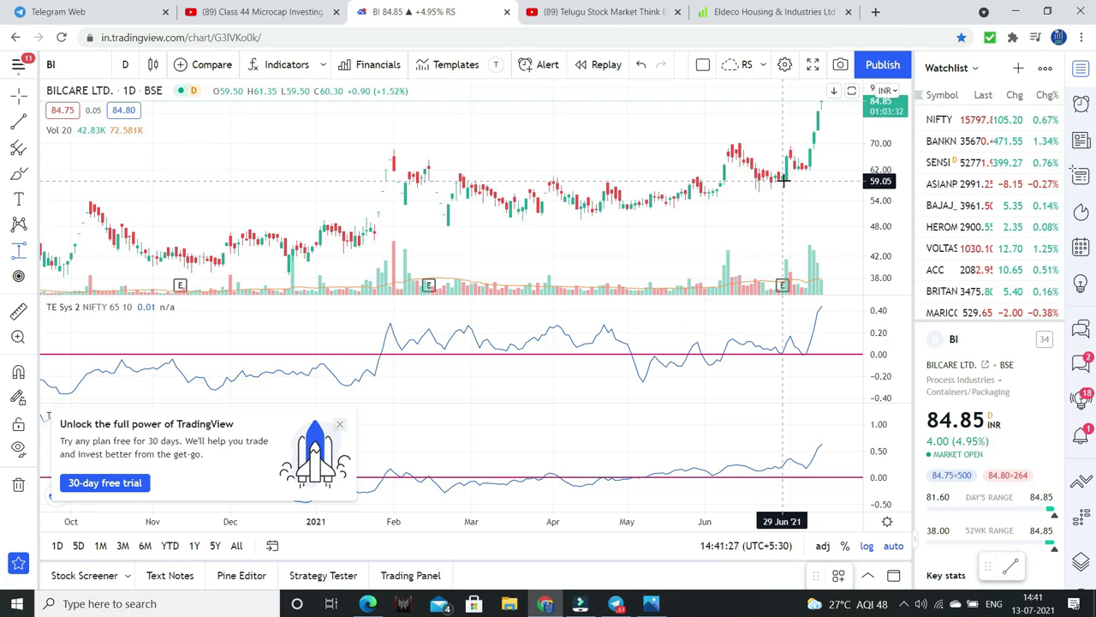
Measure a 25.85 price-range gain from the late-June 59.05 low to the latest price.
shift+click(782, 180)
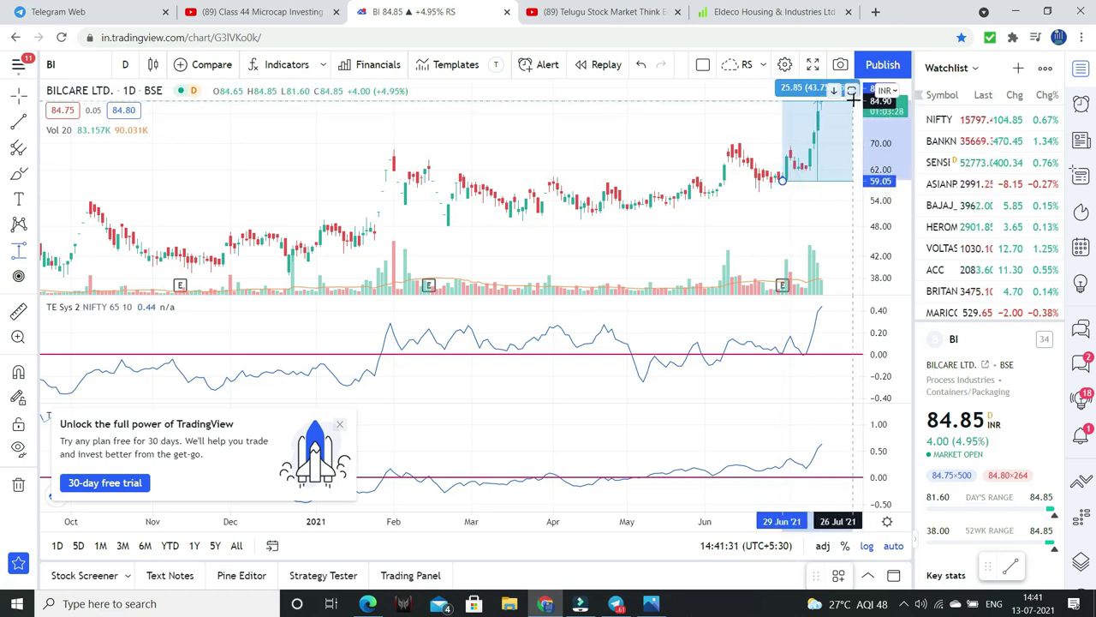
click(858, 100)
click(507, 125)
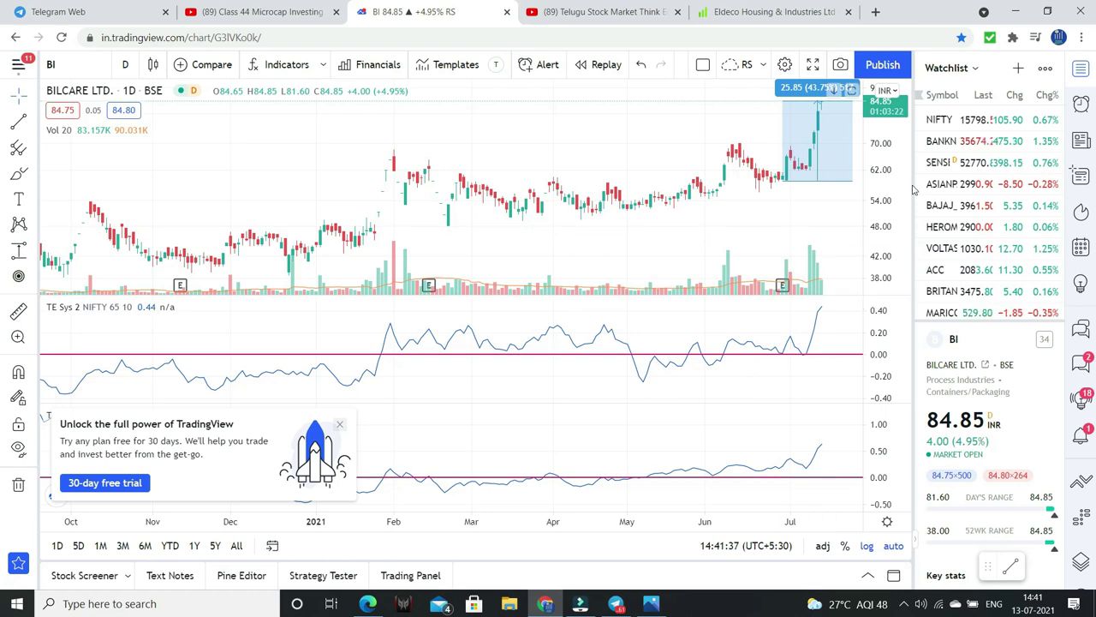
Seek the class video to 42:24 on Anant Raj's chart, then return to the Bilcare chart.
click(570, 12)
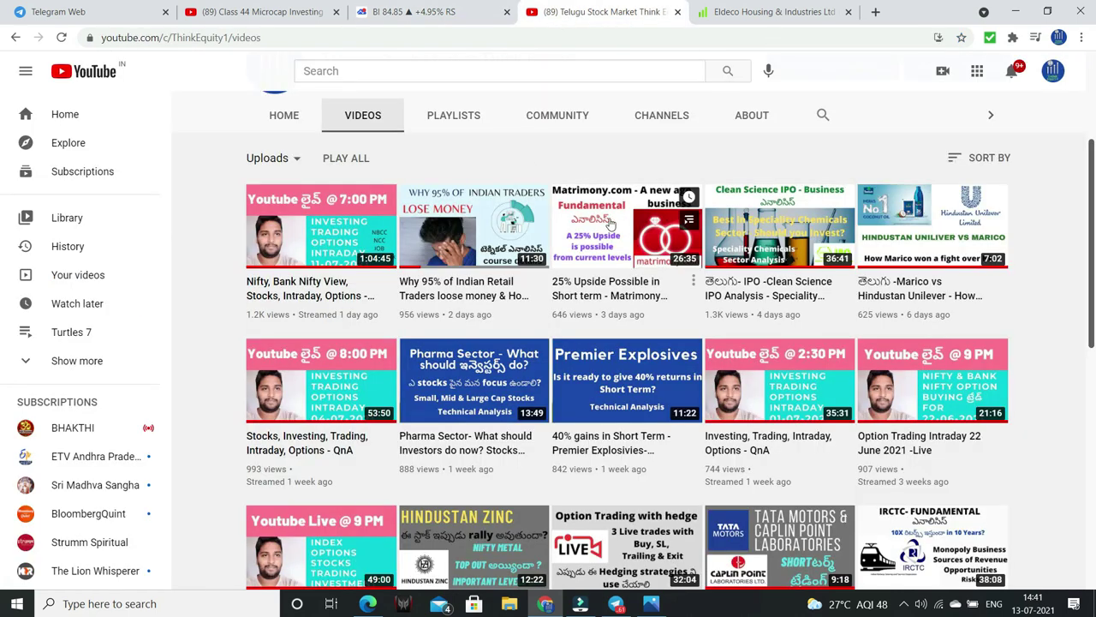
click(257, 11)
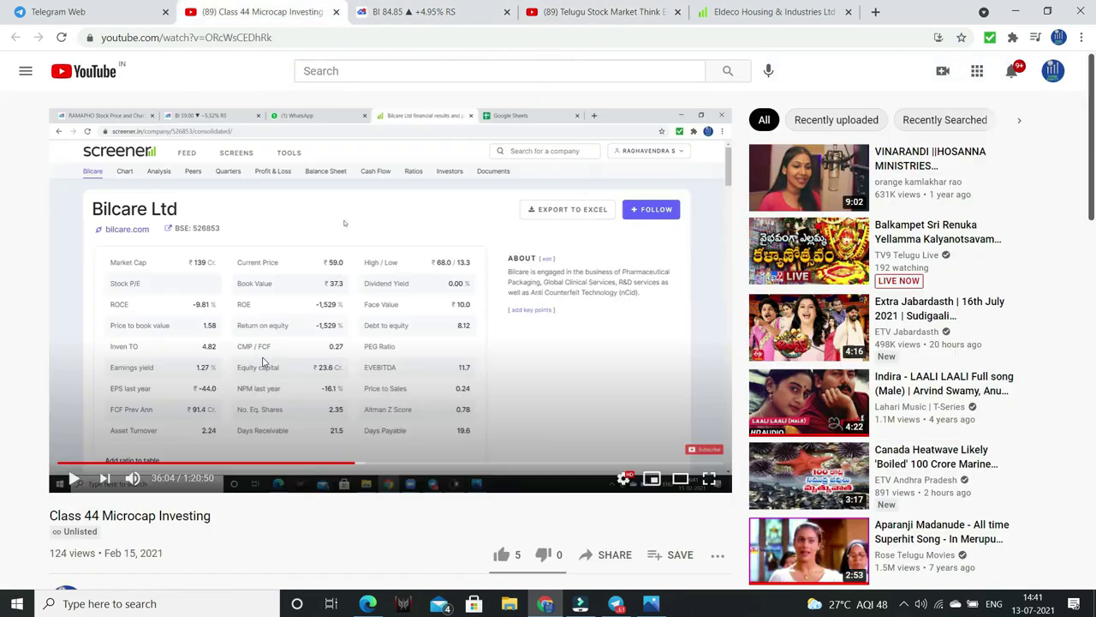
click(409, 462)
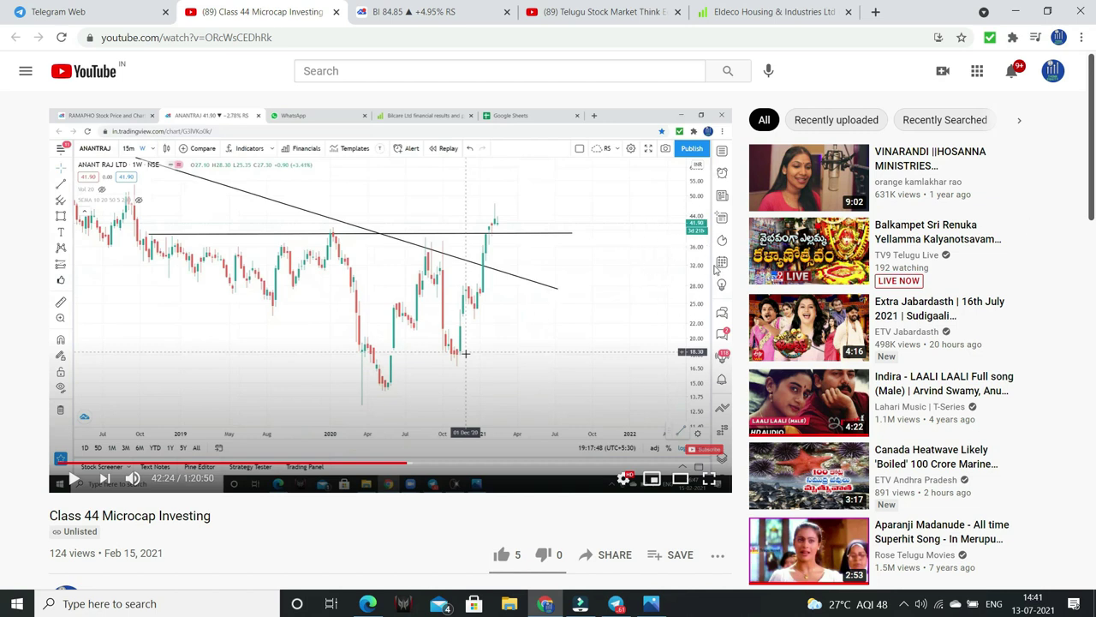
click(429, 12)
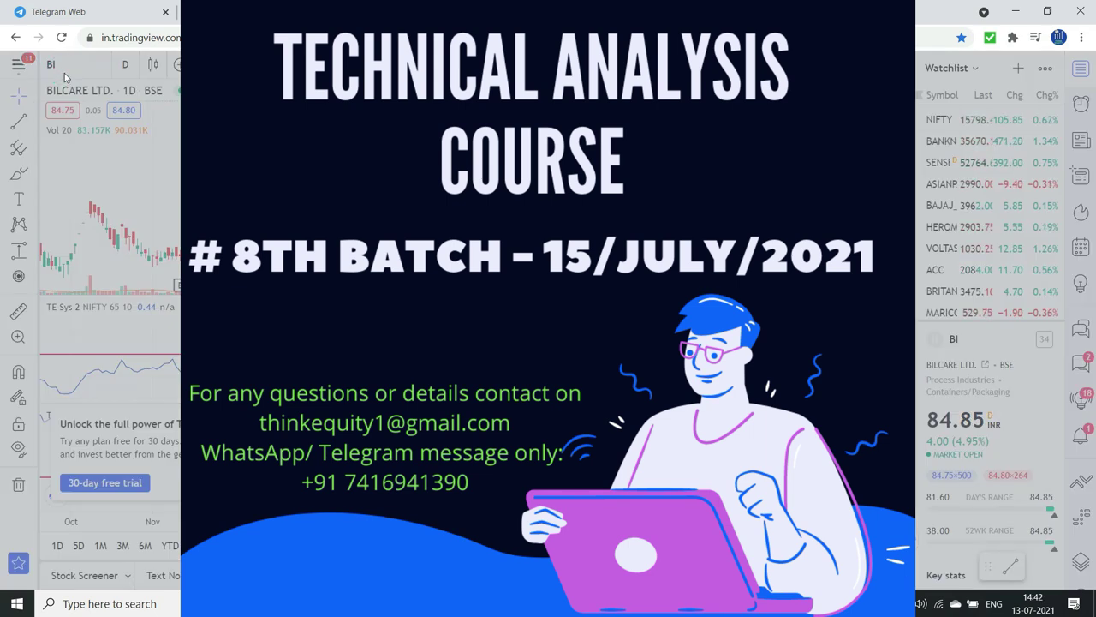
Load the ANANT RAJ LTD (ANANTRAJ, NSE) chart and zoom in.
text(T)
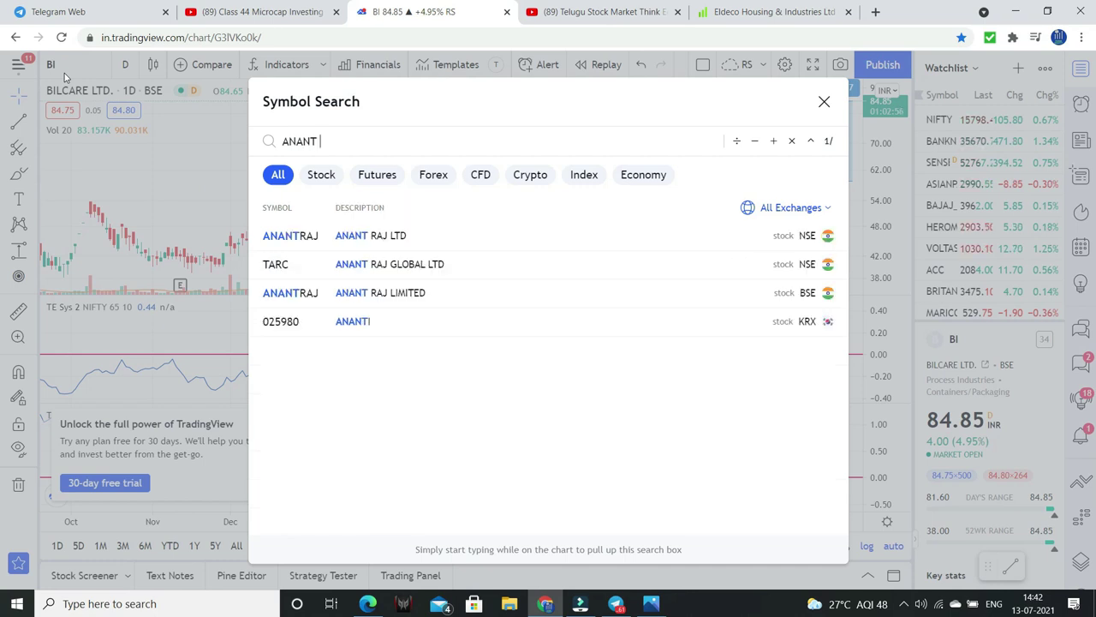
click(338, 235)
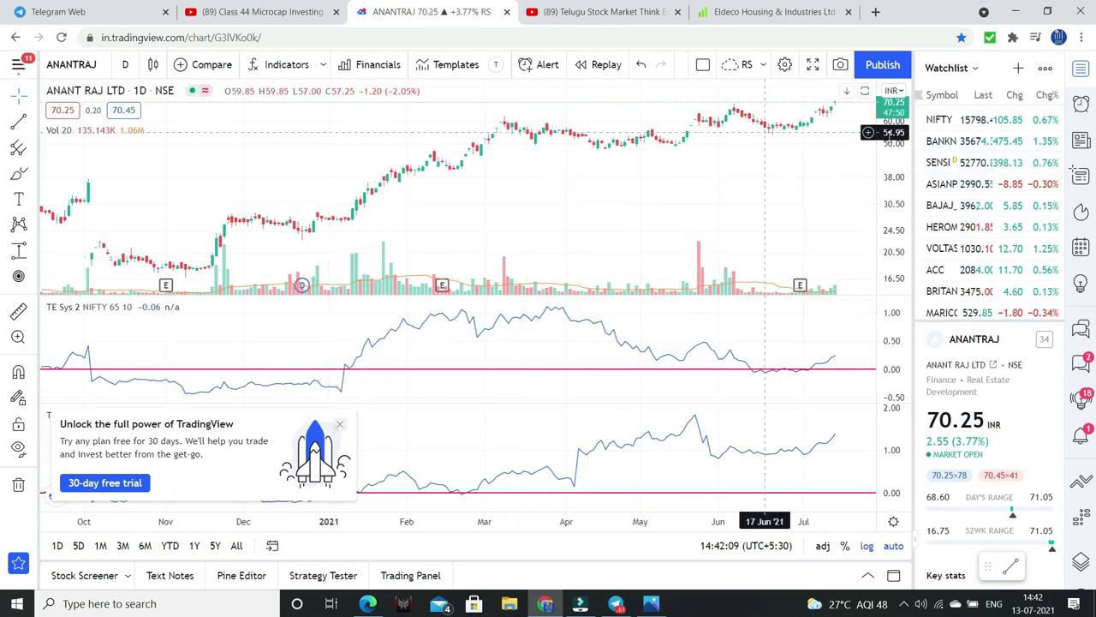
scroll(764, 209, up, 1)
scroll(764, 209, up, 1)
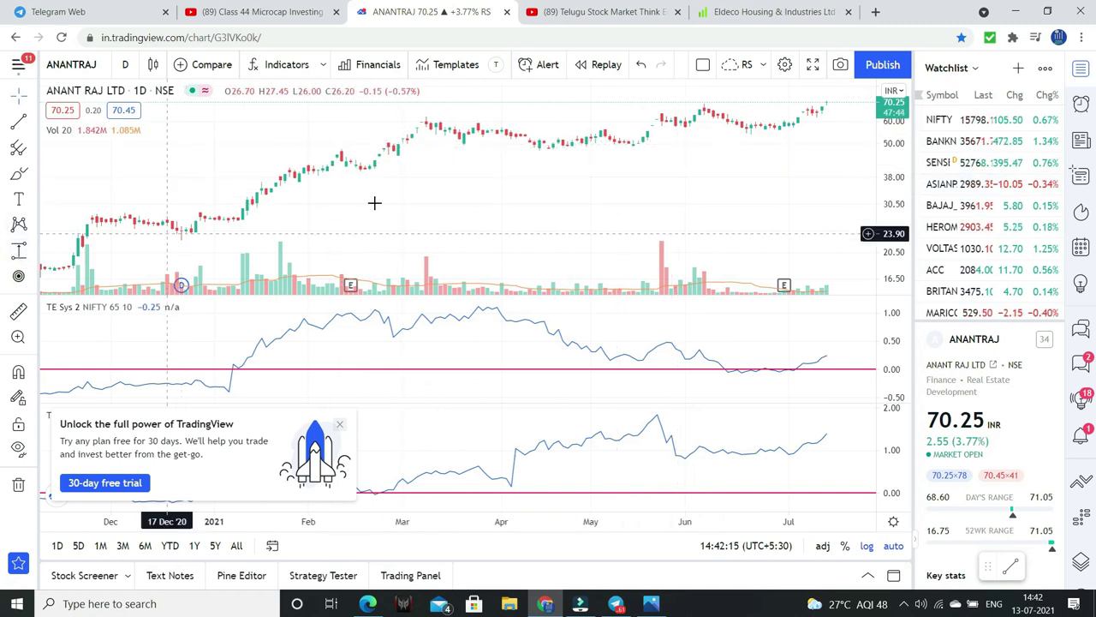
Measure a 31.55 (79.80%) rise from the 19 Feb 39.55 low to the latest bar.
drag(373, 166, 844, 100)
click(845, 103)
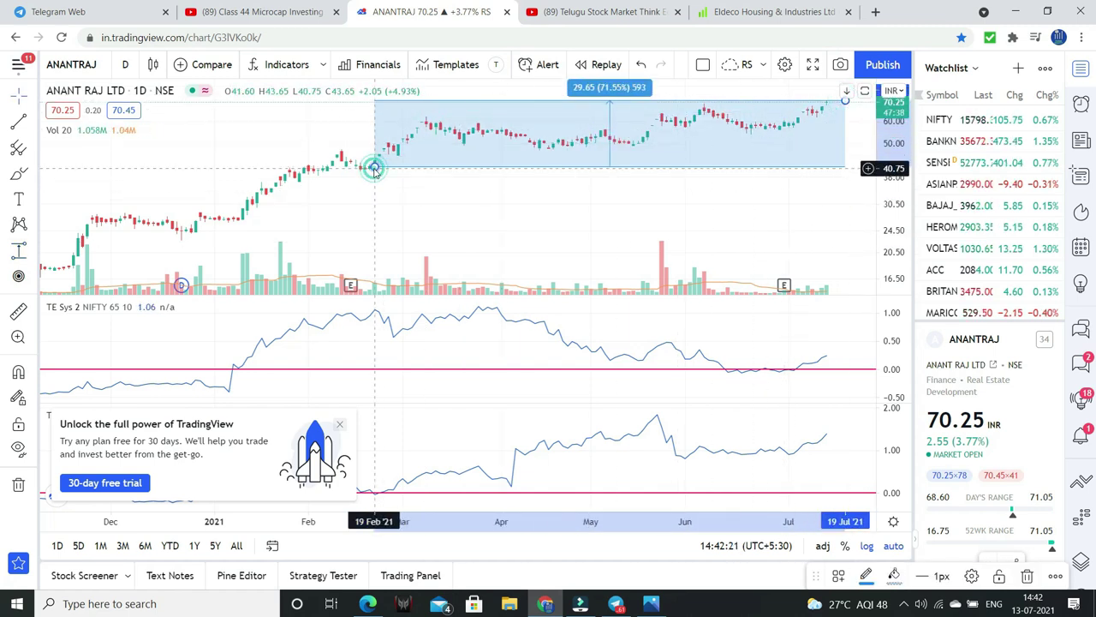
drag(374, 166, 375, 172)
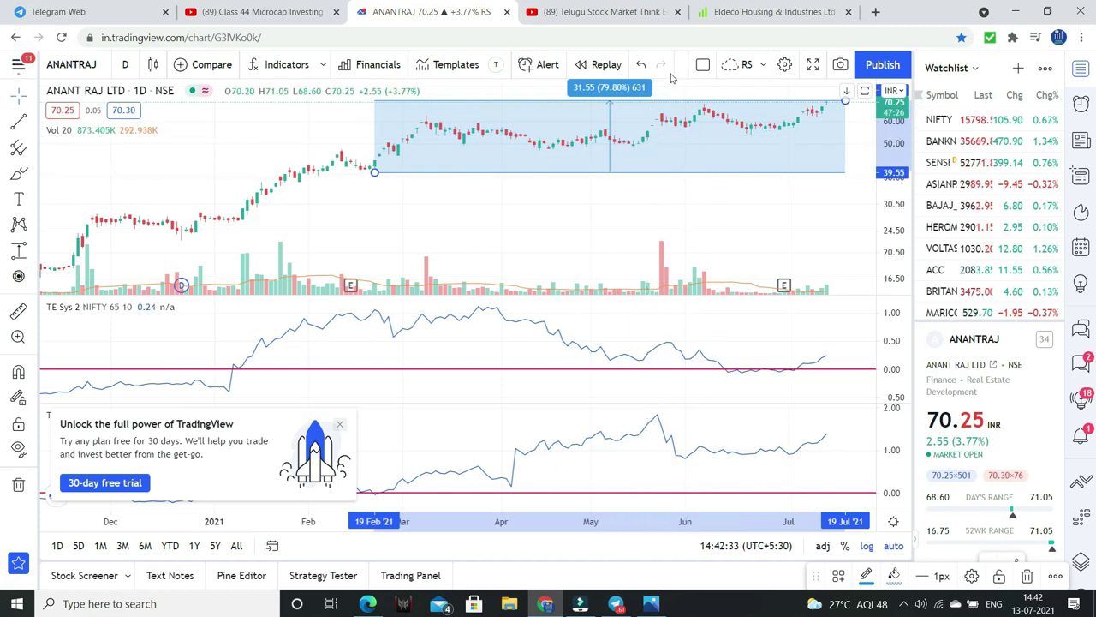
click(275, 12)
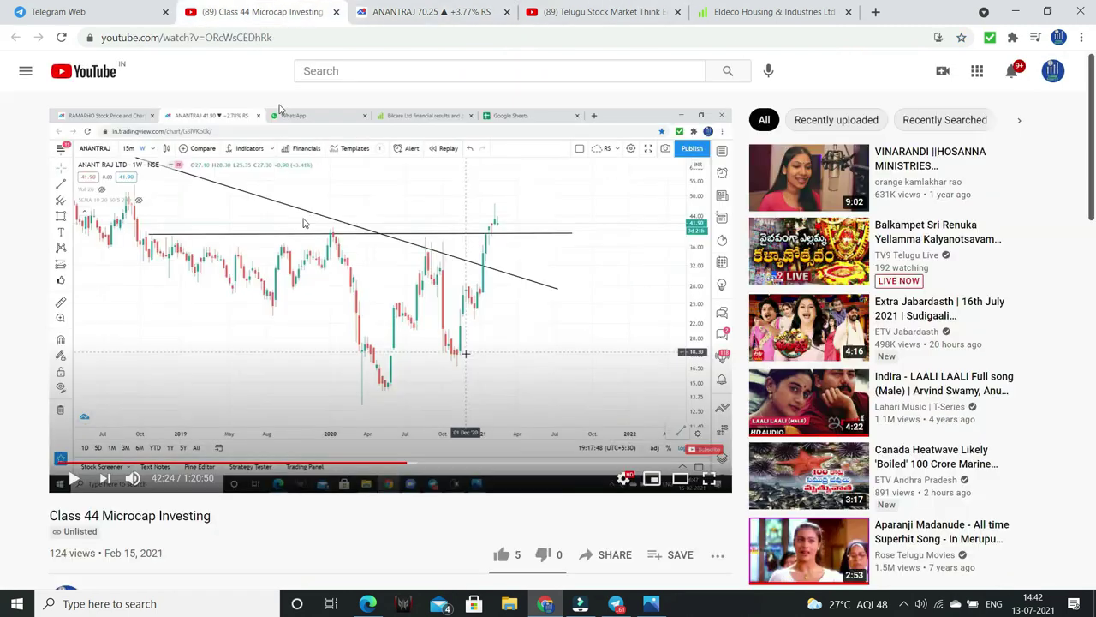
Skip the class video ahead and chart HIGHENE (High Energy Batteries India, BSE).
click(459, 463)
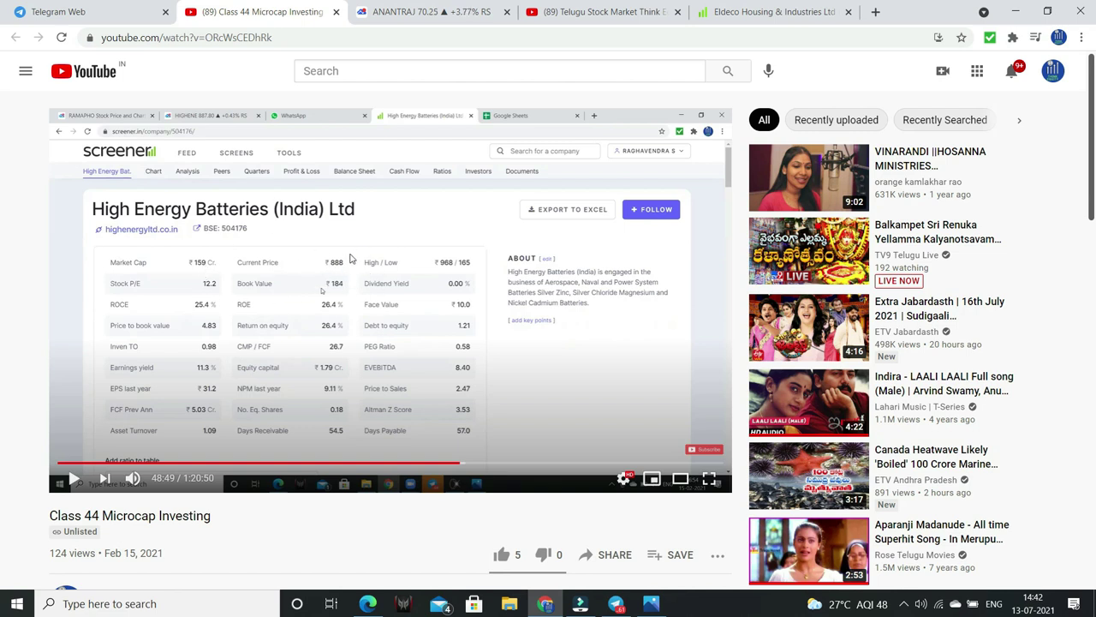
key(ctrl+Tab)
click(49, 72)
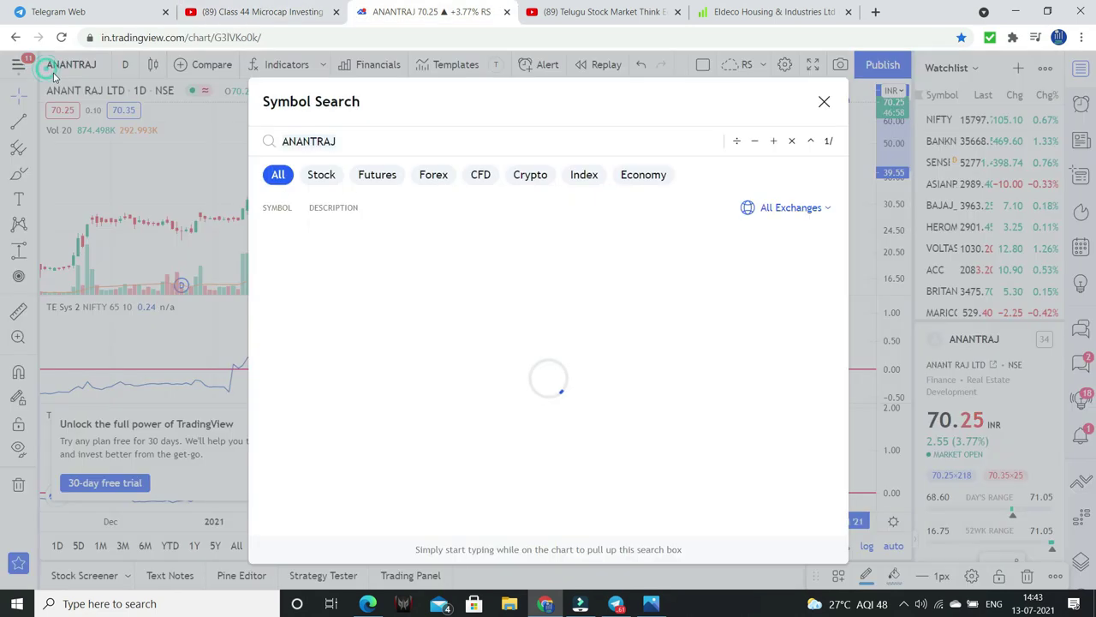
text(HIGH)
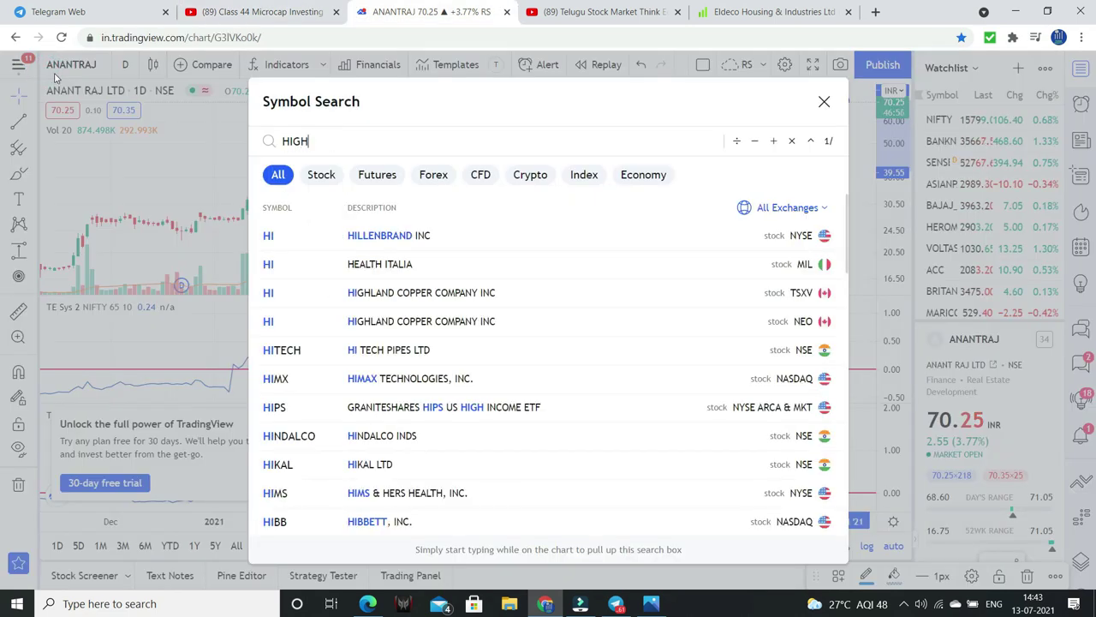
text( ENE)
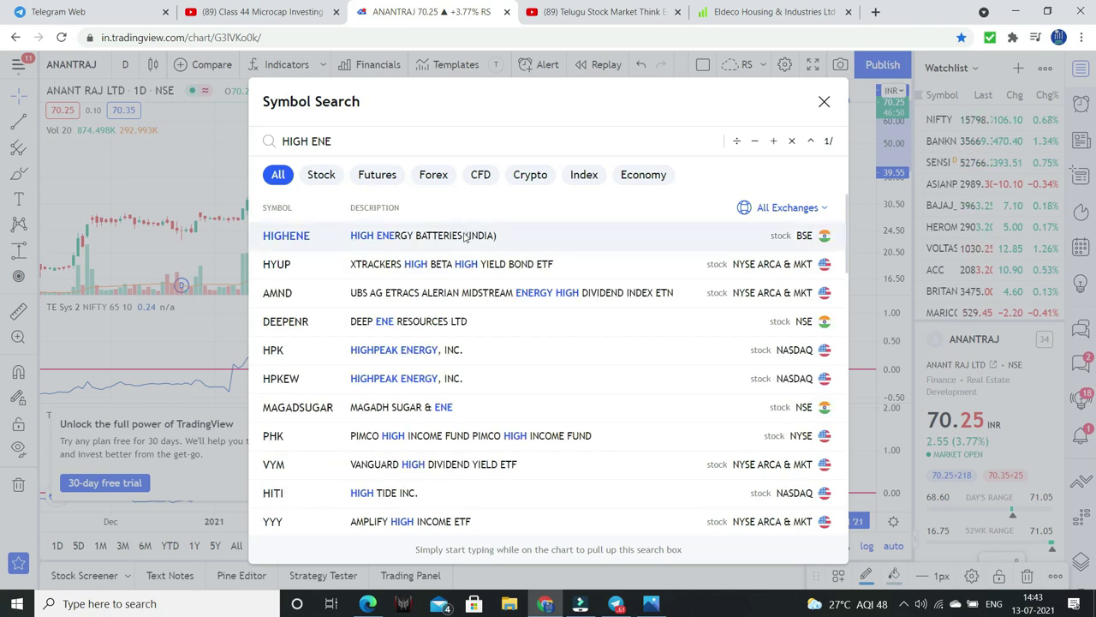
click(465, 238)
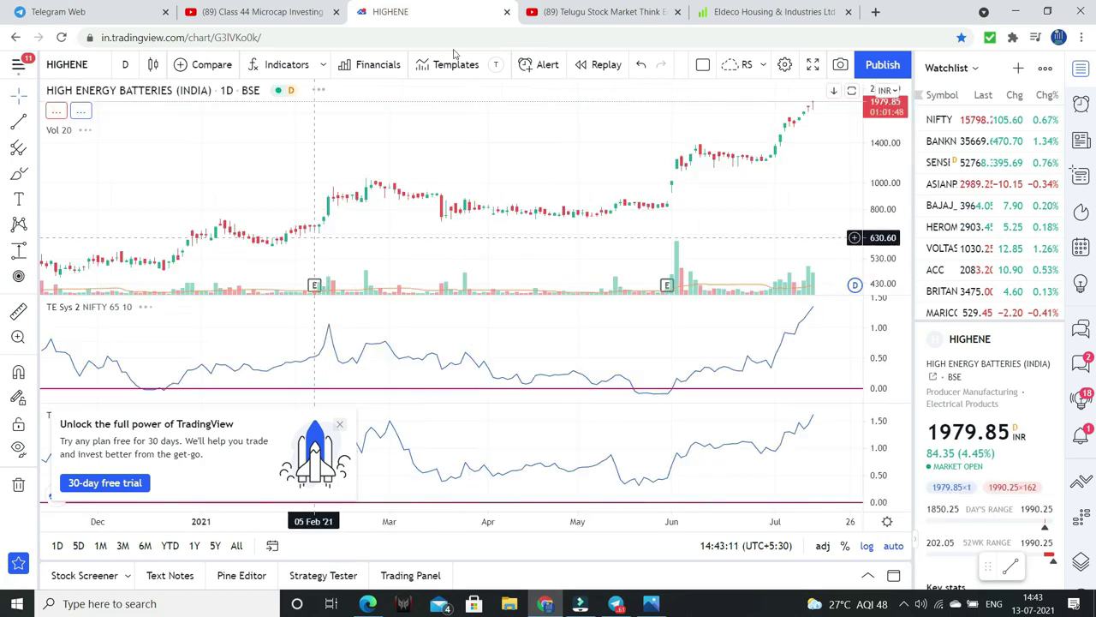
click(261, 11)
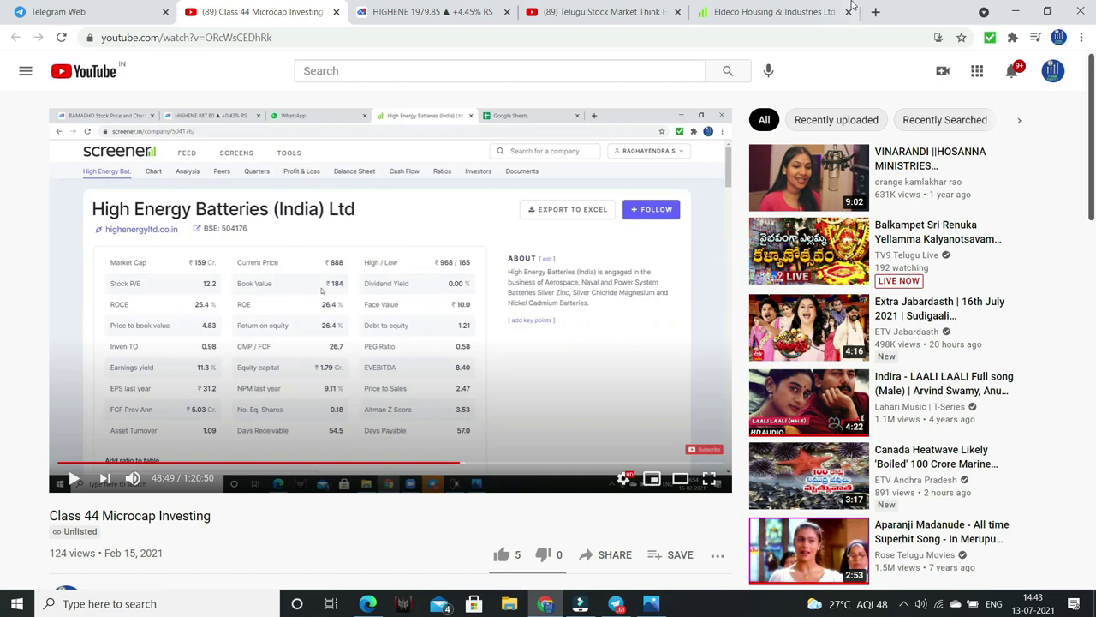
Open High Energy Batteries (India) Ltd's Screener.in page showing ₹339 Cr market cap.
click(788, 11)
click(791, 74)
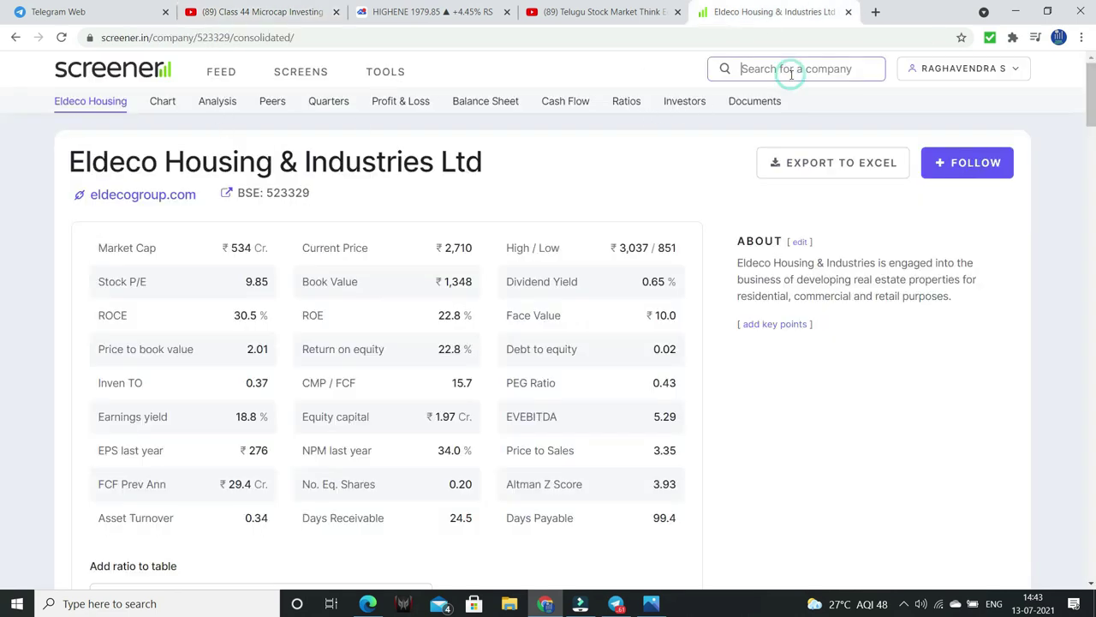
text(high)
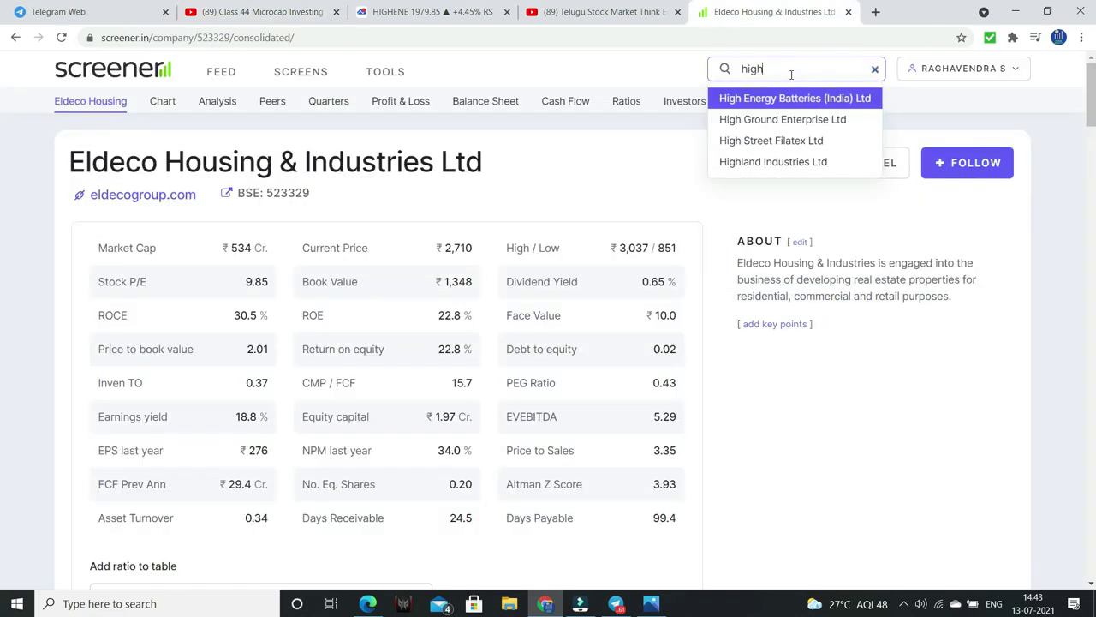
click(776, 100)
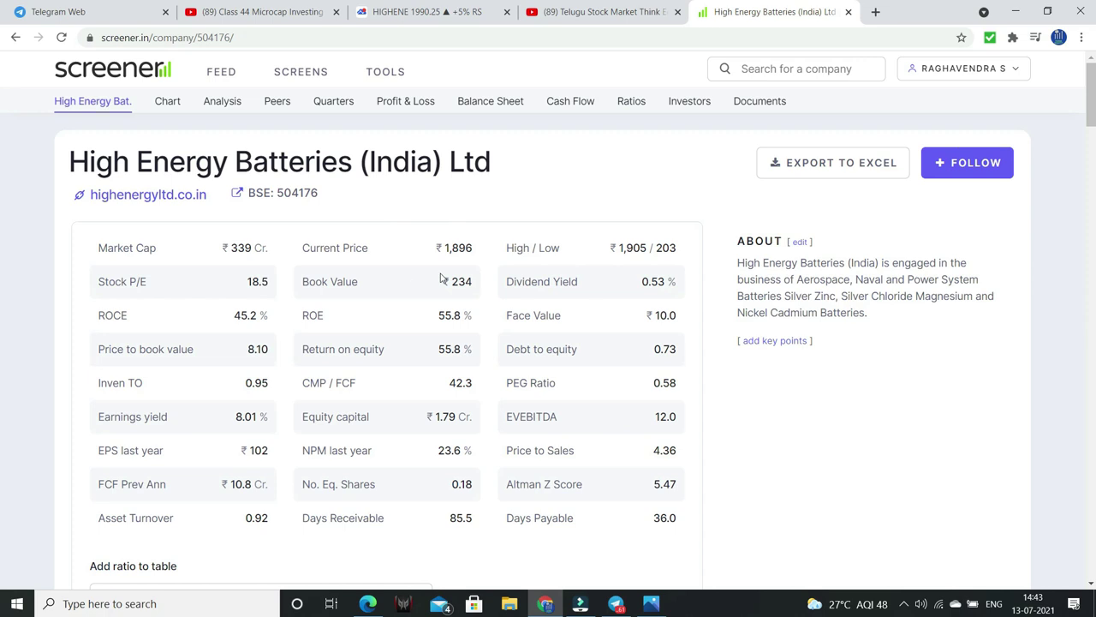
click(451, 19)
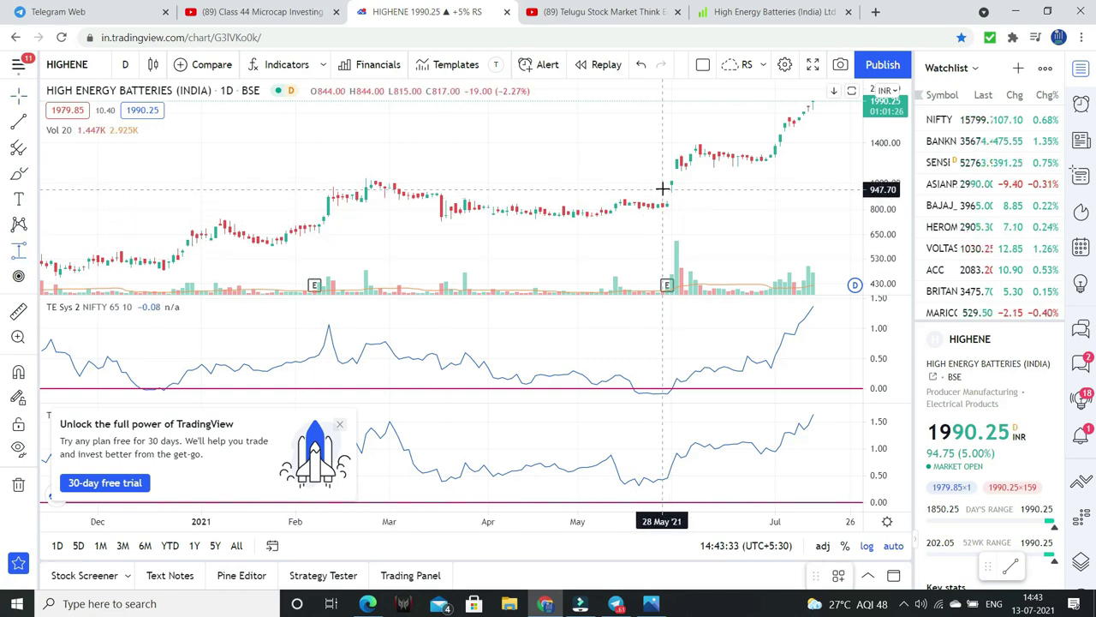
Measure HIGHENE's 1114.00 (128.60%) gain from the late-May breakout to the latest candle.
mouse_move(659, 203)
mouse_down()
mouse_move(803, 151)
mouse_move(832, 101)
mouse_up()
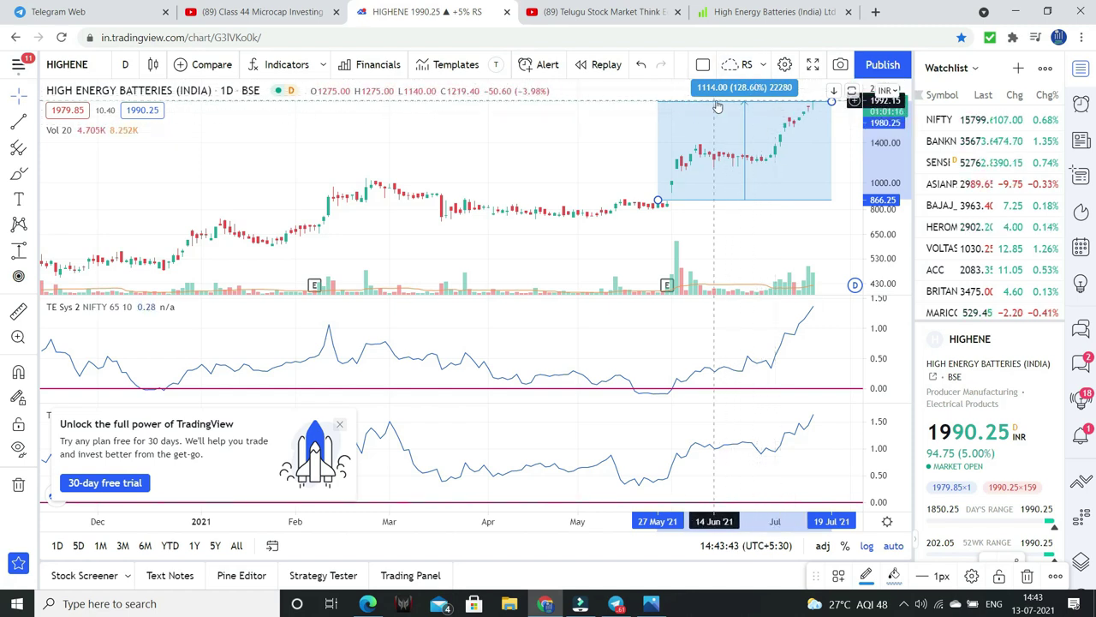
click(232, 12)
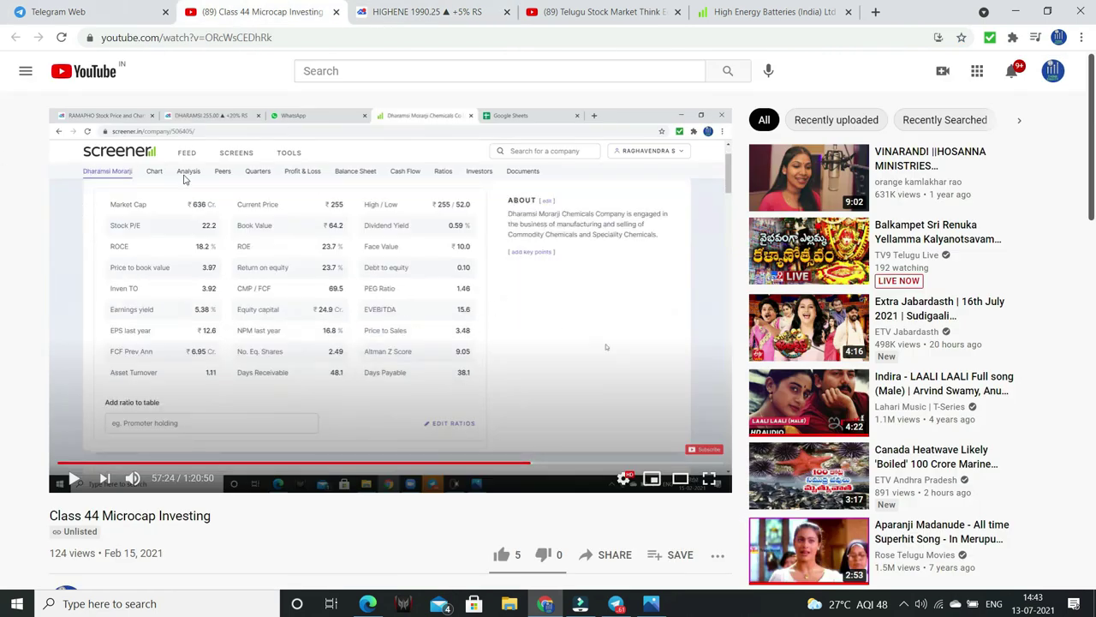
Seek the class video to 58:16 and chart DHARAMSI (Dharamsi Morarji Chemicals).
click(538, 465)
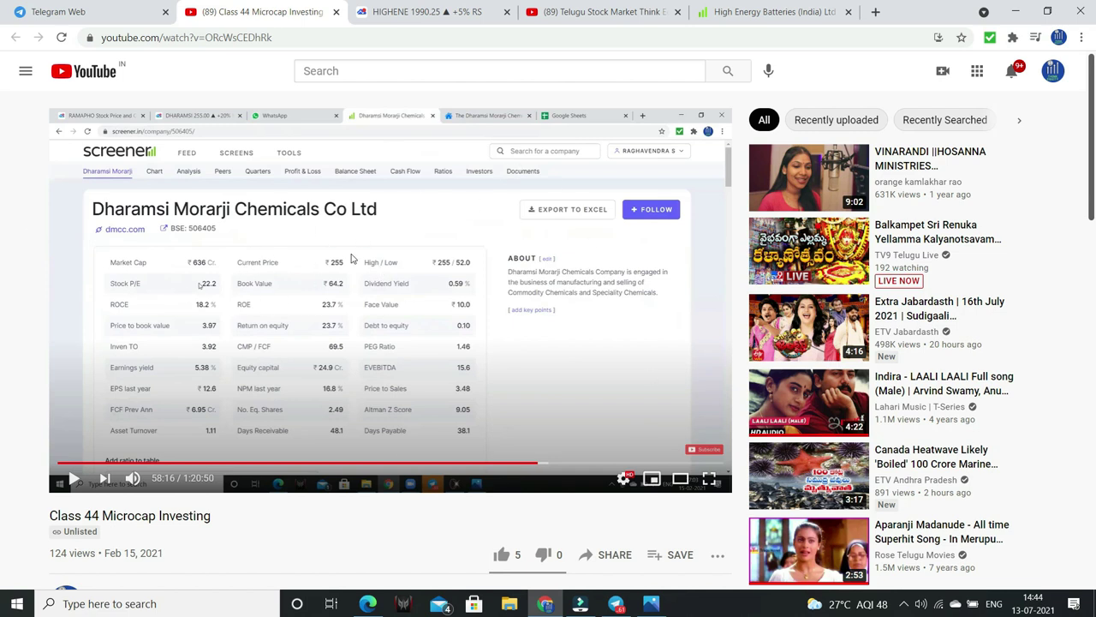
click(387, 8)
click(107, 71)
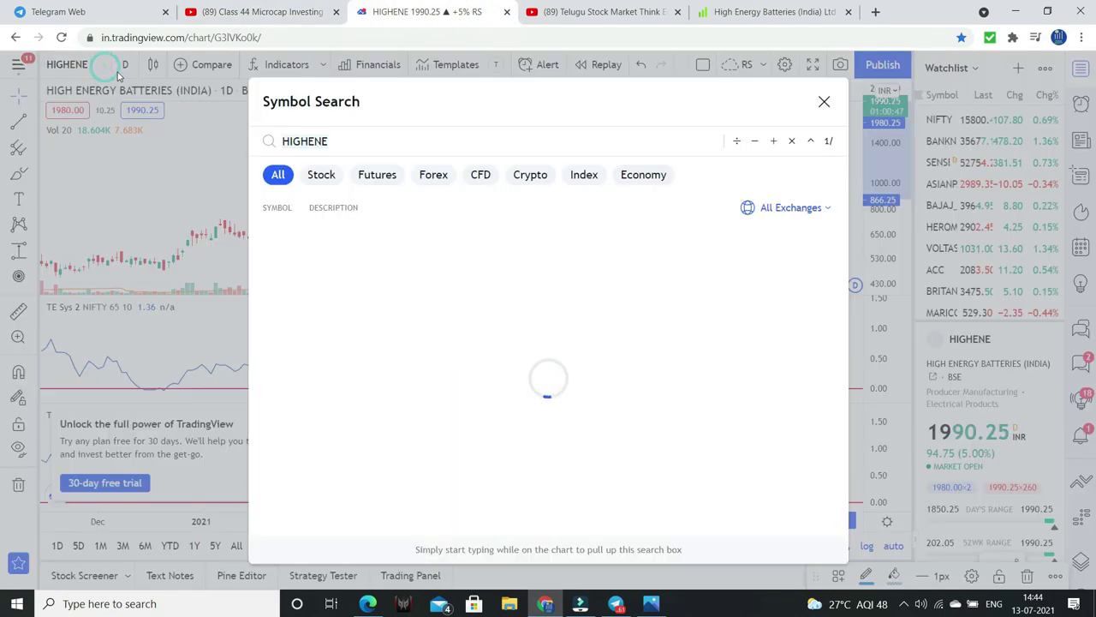
click(442, 237)
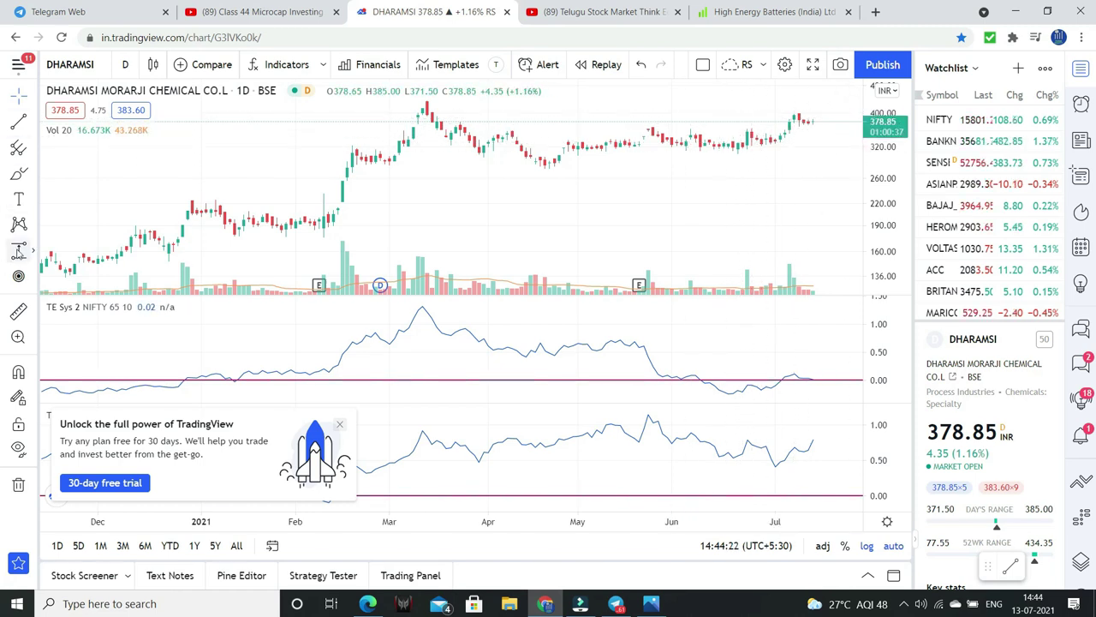
Measure DHARAMSI's 123.20 (48.20%) gain from 15 Feb '21 at 255.65 to the latest price.
click(214, 12)
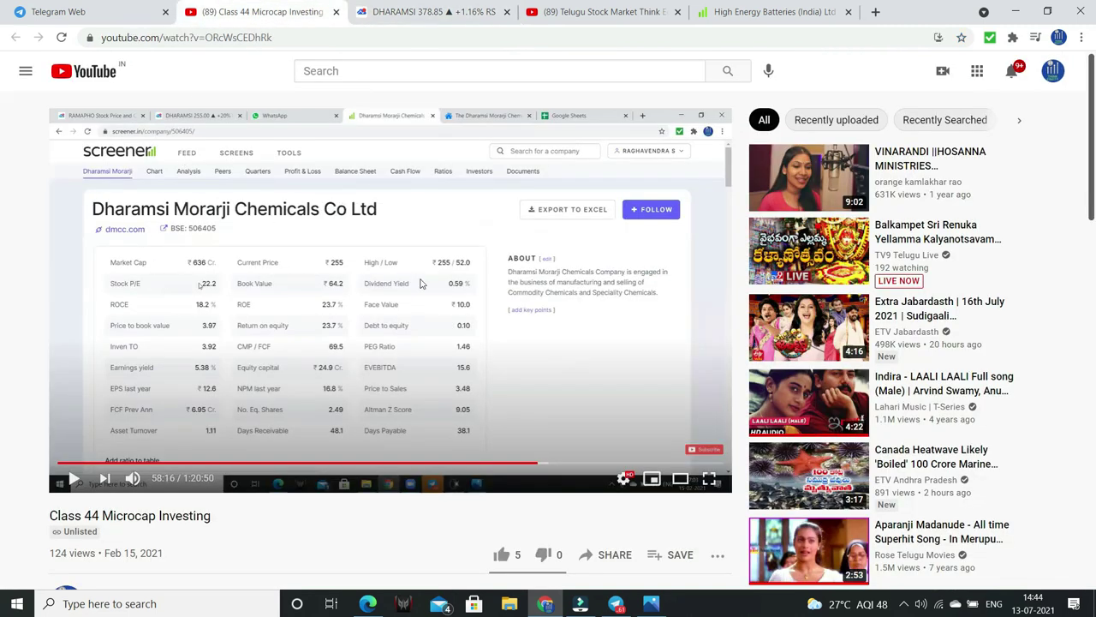
click(433, 11)
click(342, 181)
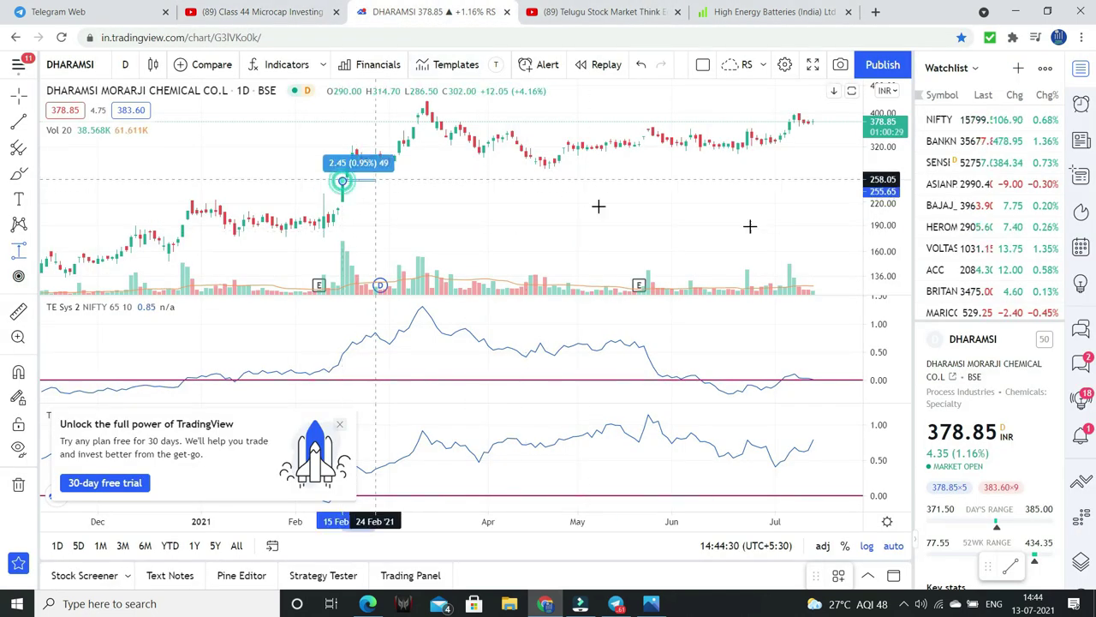
click(823, 121)
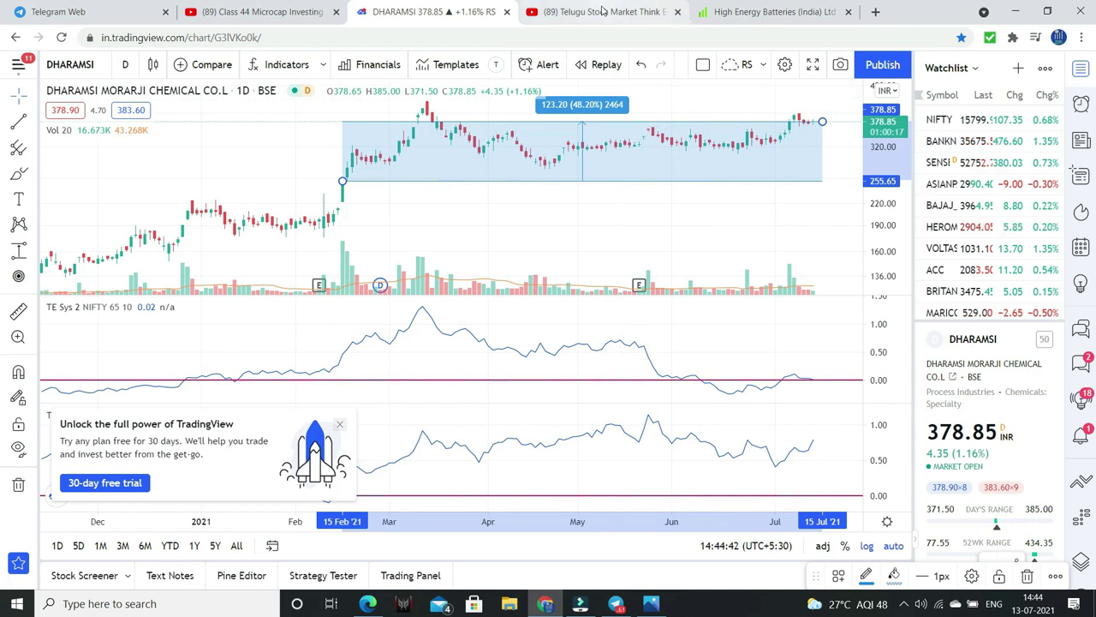
click(257, 11)
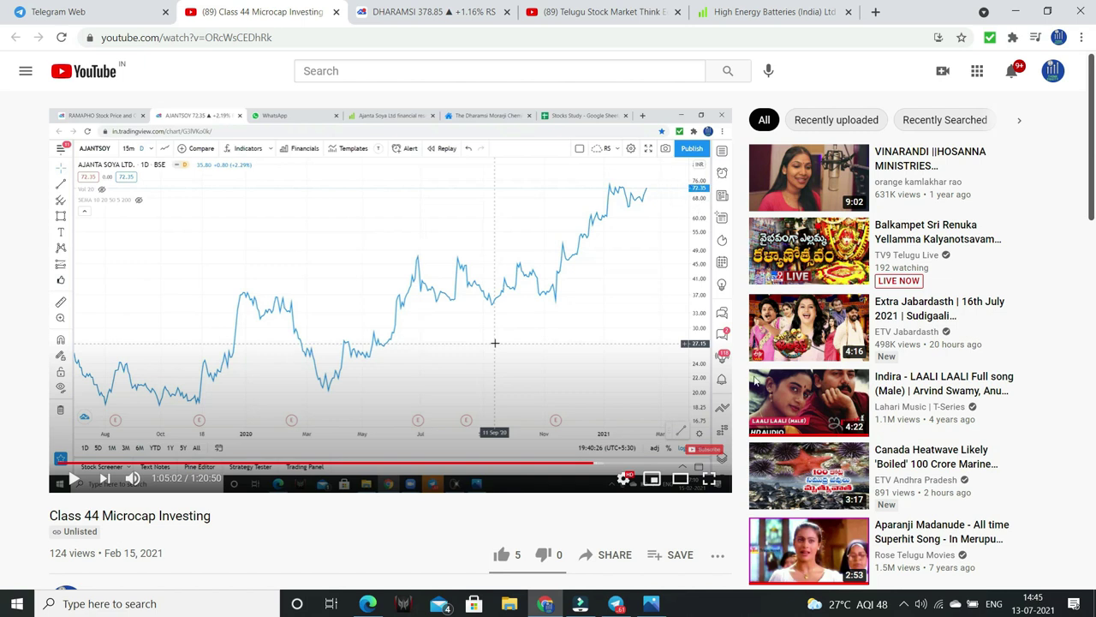
Chart AJANTSOY (Ajanta Soya, BSE) and measure its 41.80 (58.71%) gain from 30 Mar to 20 Jul.
click(433, 11)
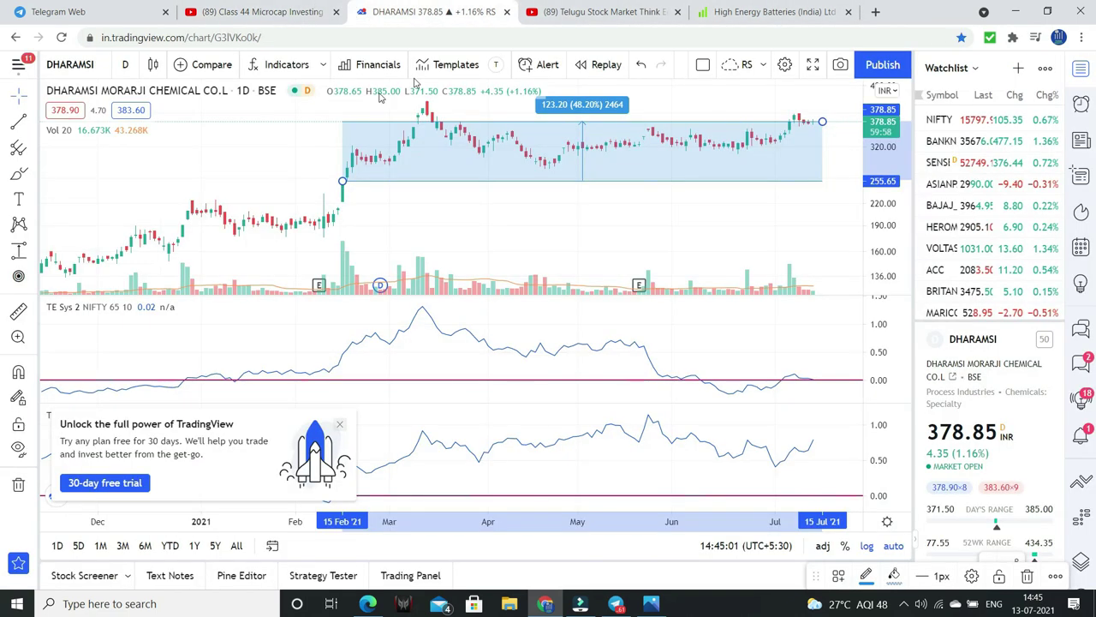
click(69, 64)
text(AJAX)
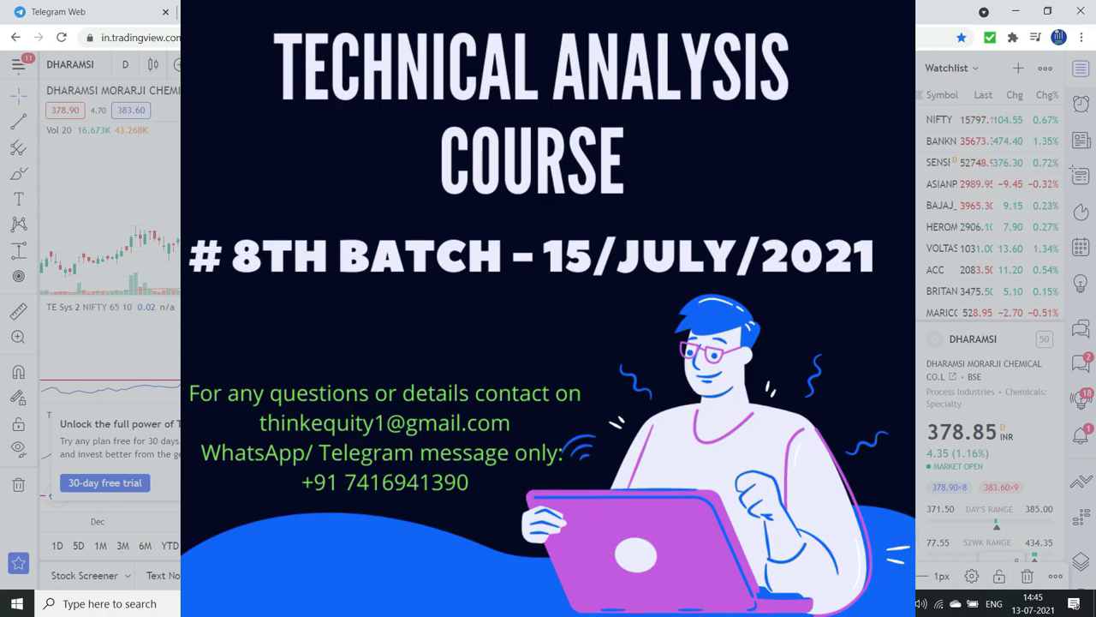
click(668, 228)
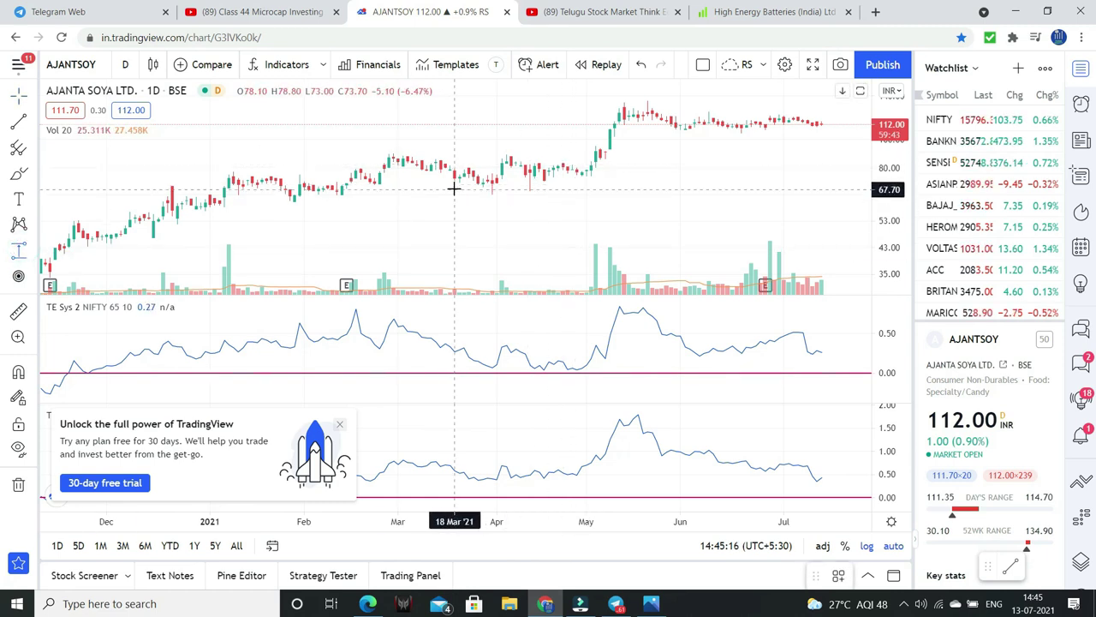
drag(487, 182, 845, 123)
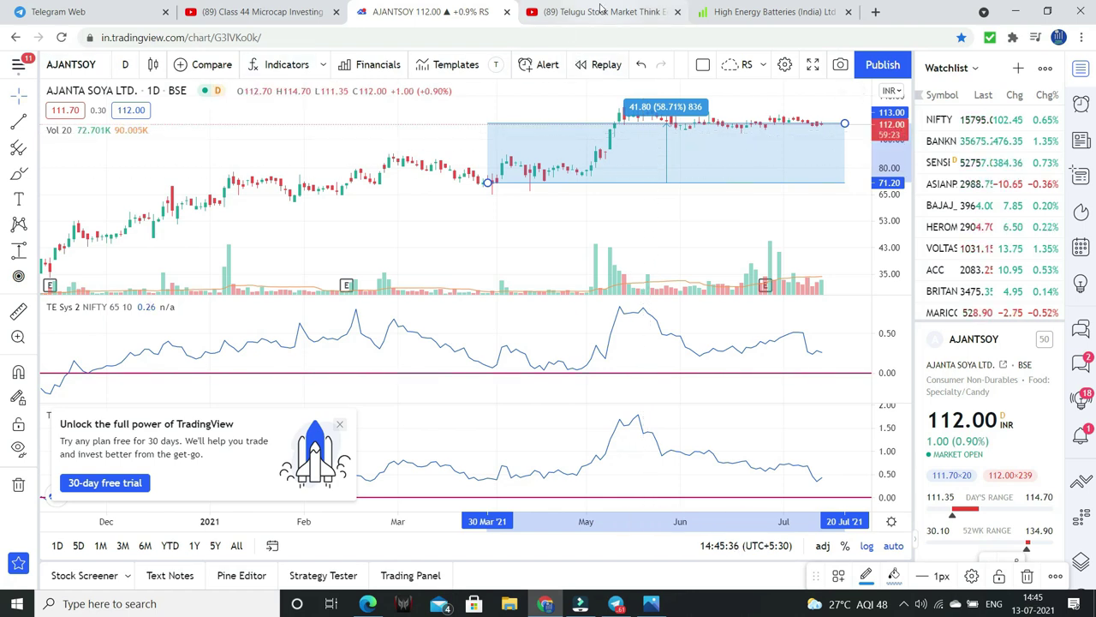
click(257, 11)
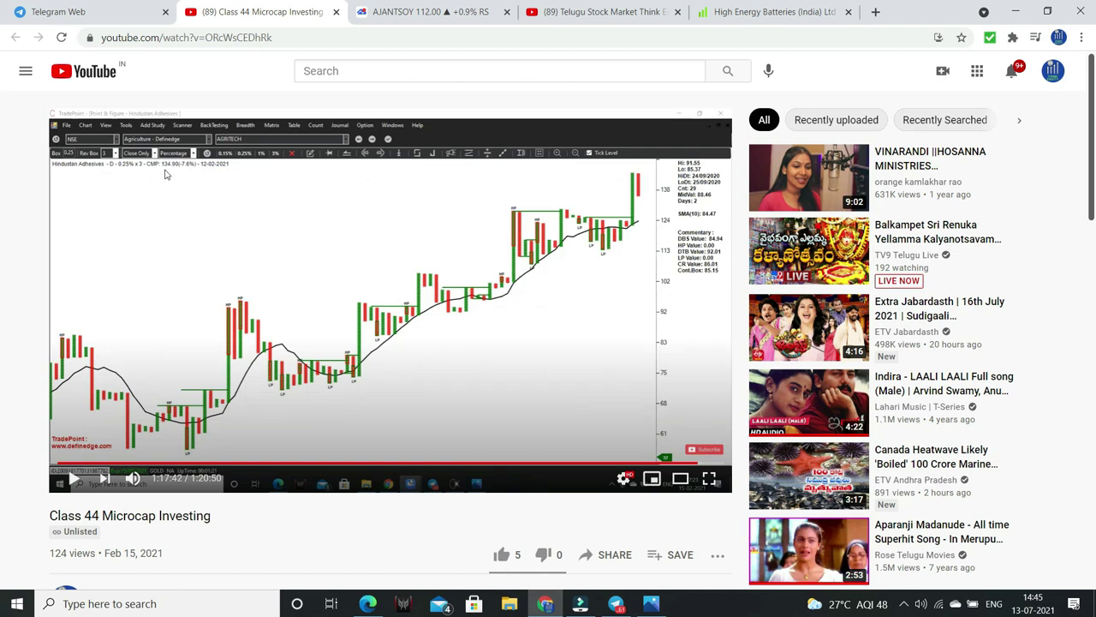
Switch the chart to HINDADH (Hindustan Adhesives Ltd, BSE), trading at 248.00.
click(439, 9)
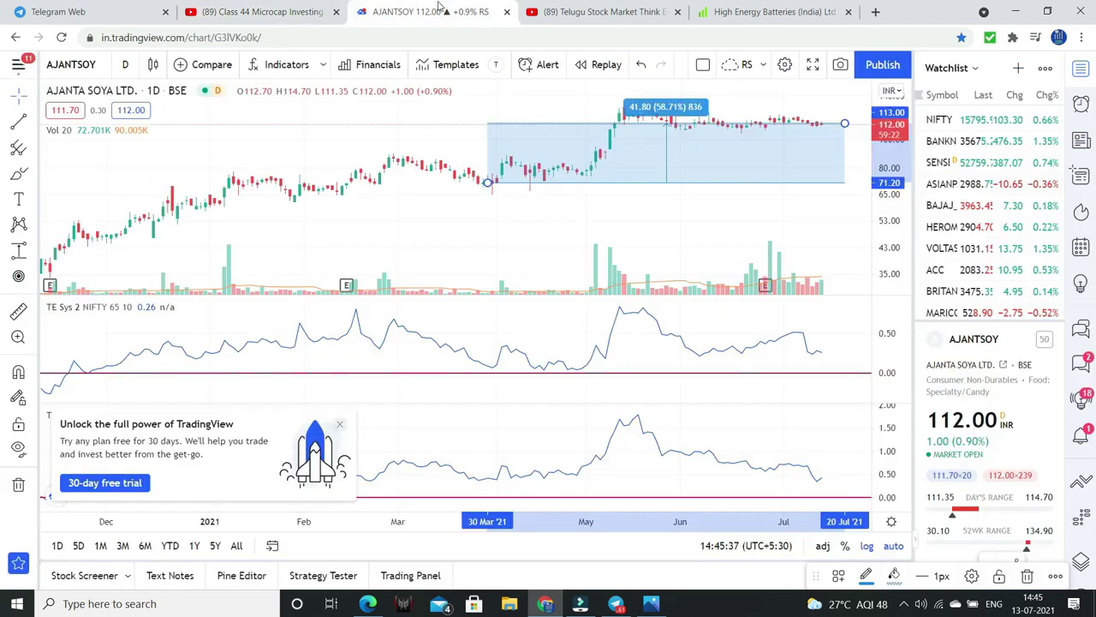
click(95, 68)
text(HINDADH)
key(Return)
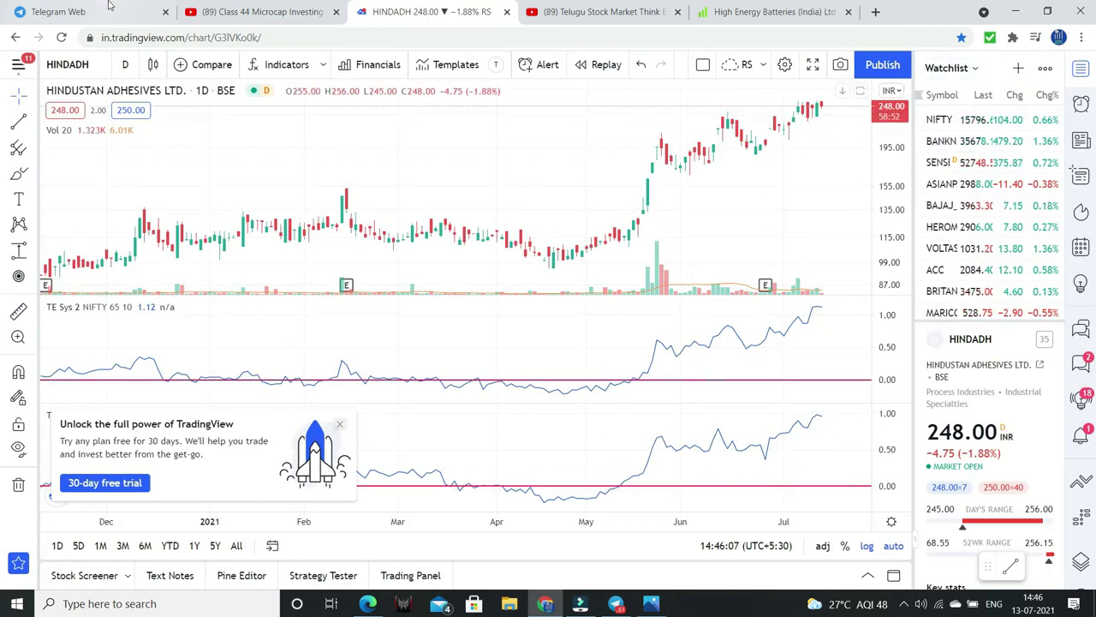
click(234, 11)
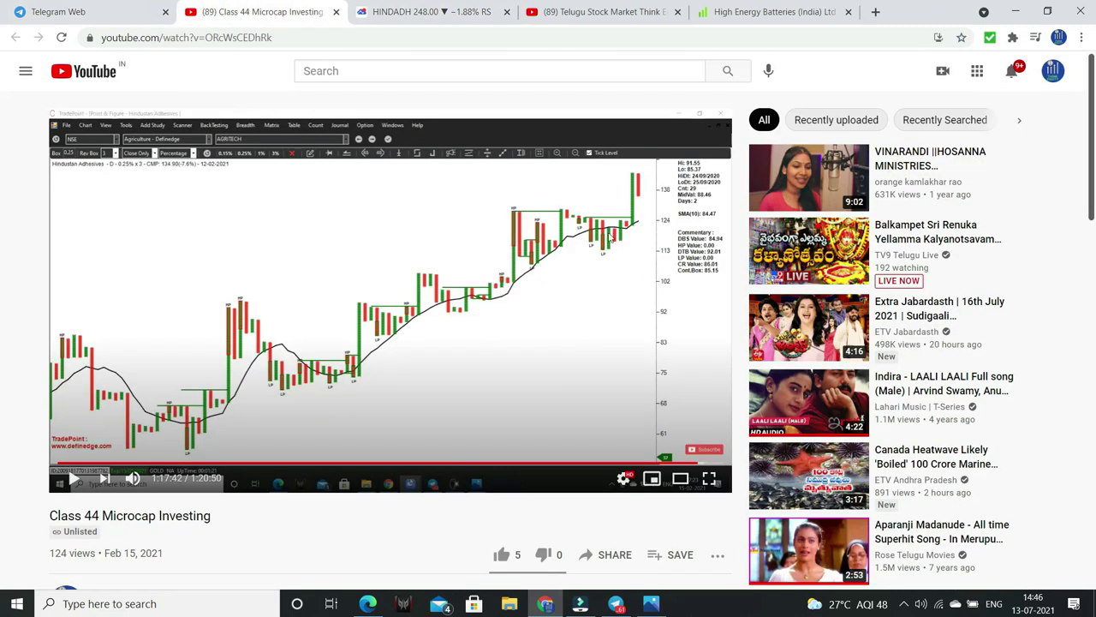
click(450, 9)
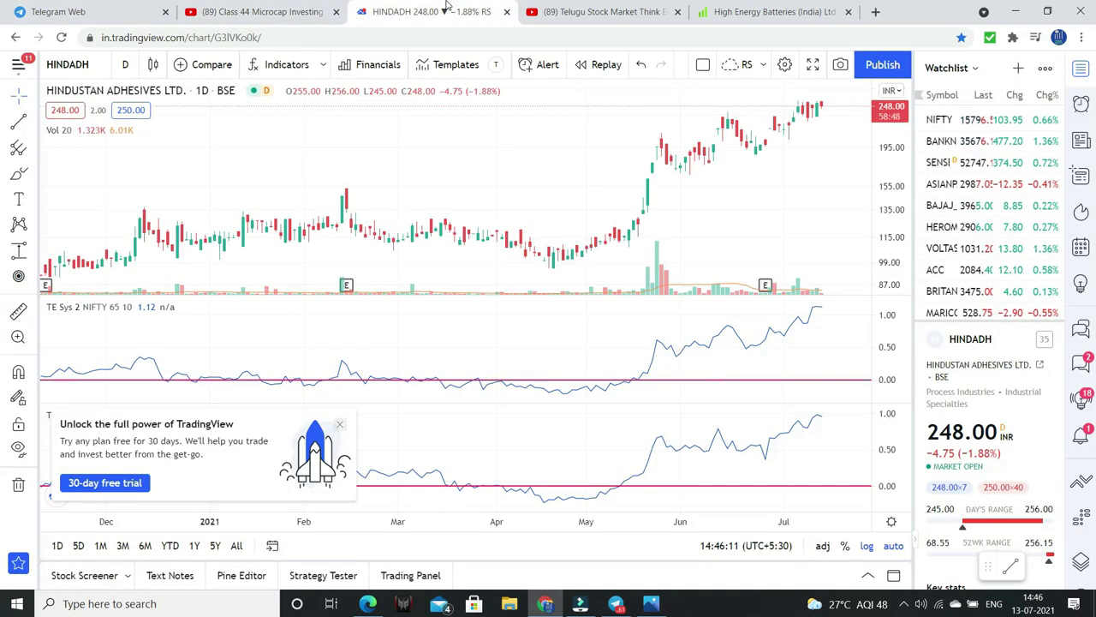